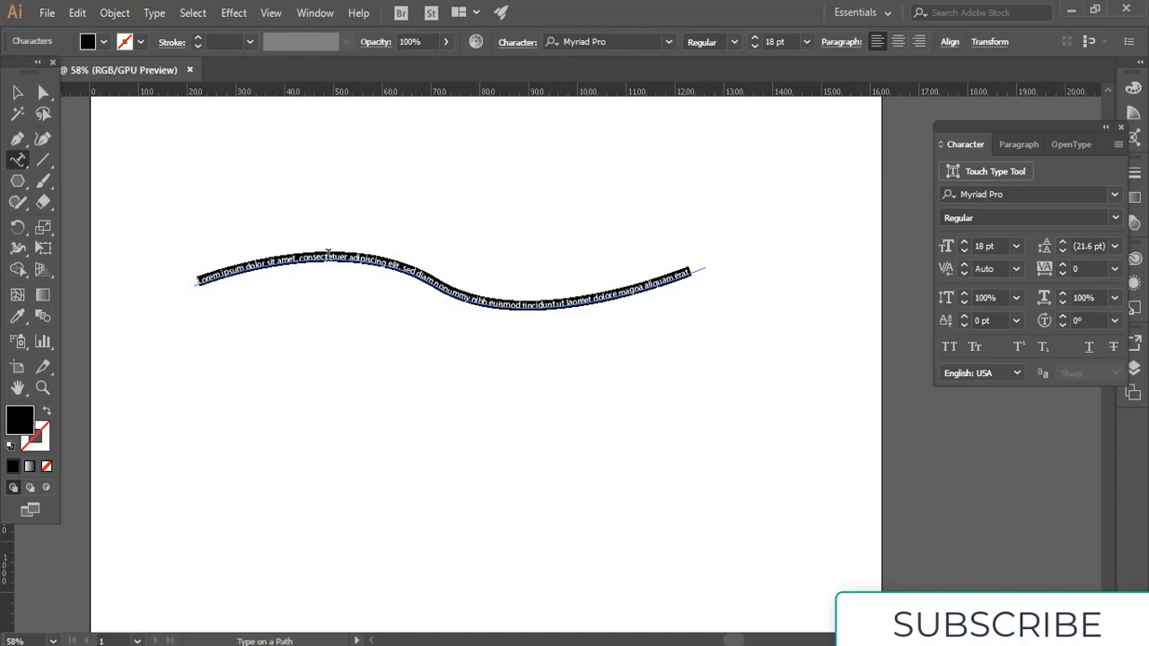
# Set the font size of all the text along the wavy path to 31 pt and deselect the object
pyautogui.click(328, 255)
pyautogui.moveTo(194, 282); pyautogui.dragTo(714, 269)
pyautogui.click(755, 39)
pyautogui.click(756, 40)
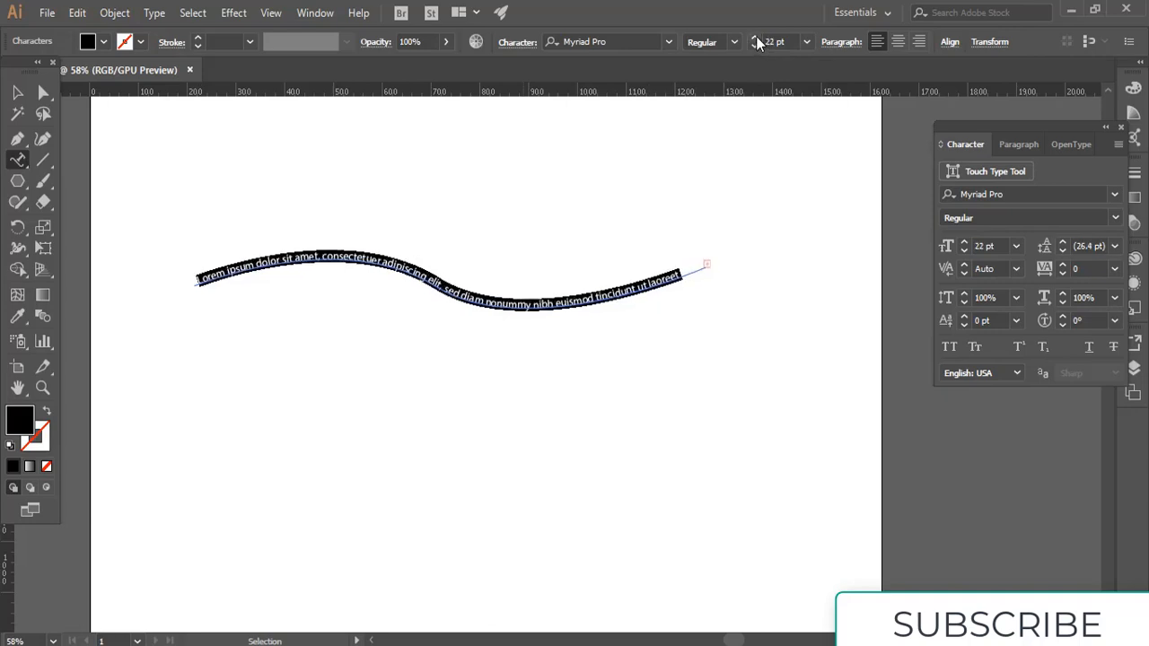
pyautogui.click(756, 39)
pyautogui.click(756, 40)
pyautogui.click(756, 39)
pyautogui.click(756, 40)
pyautogui.click(756, 40)
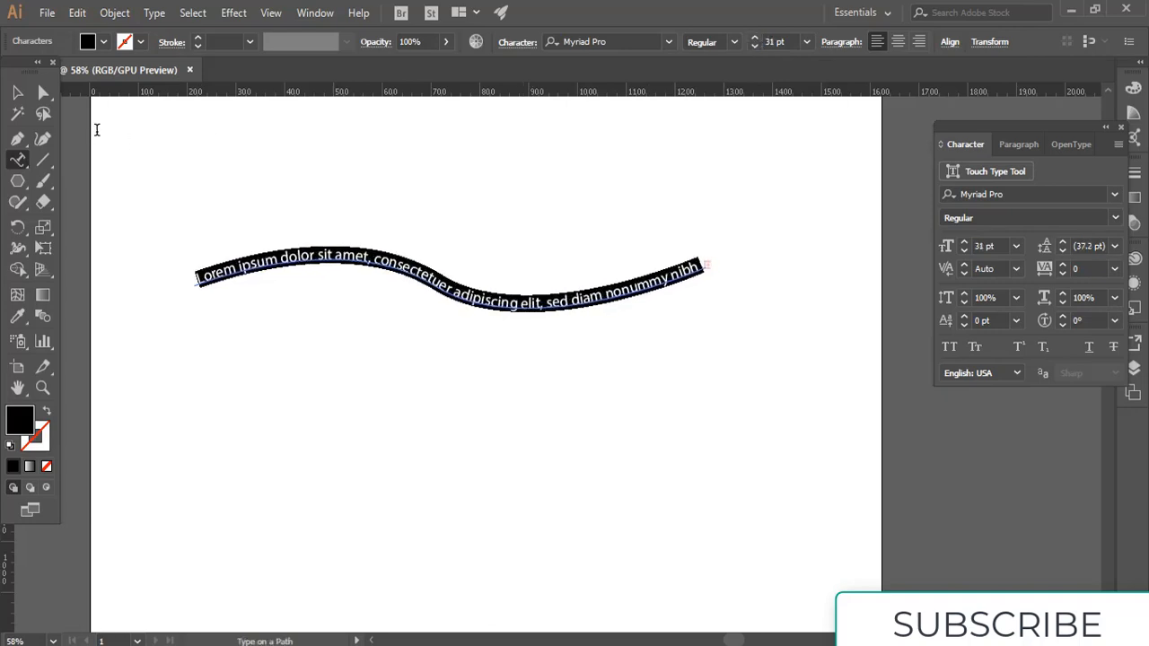
pyautogui.press('Escape')
pyautogui.click(360, 174)
pyautogui.click(396, 272)
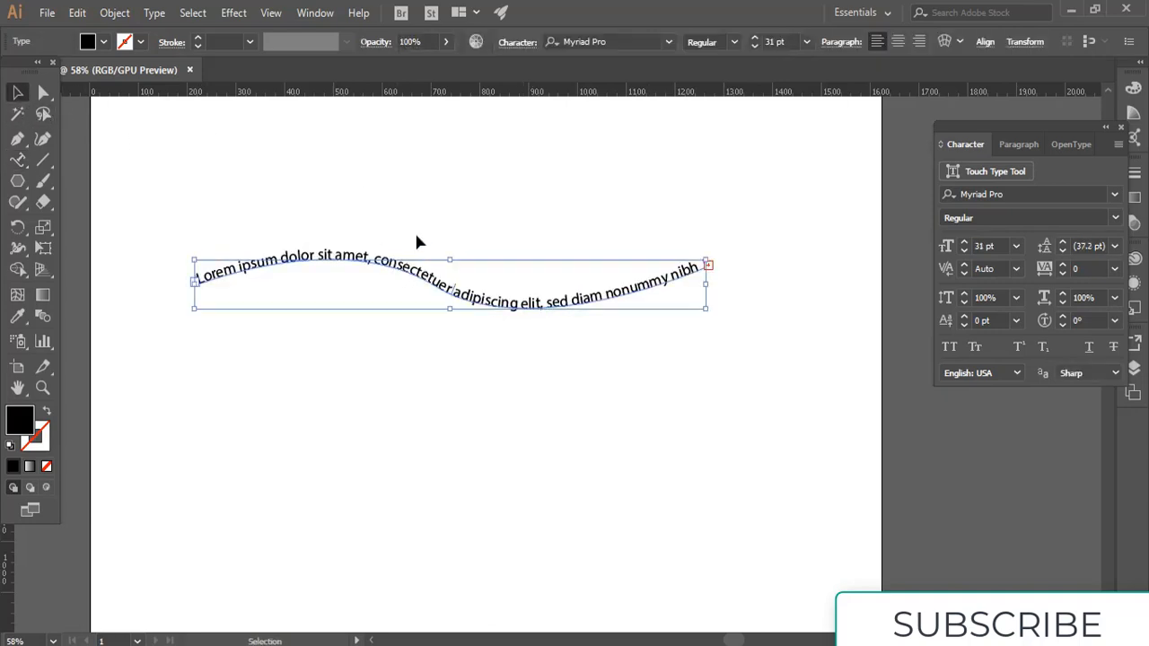
pyautogui.click(326, 190)
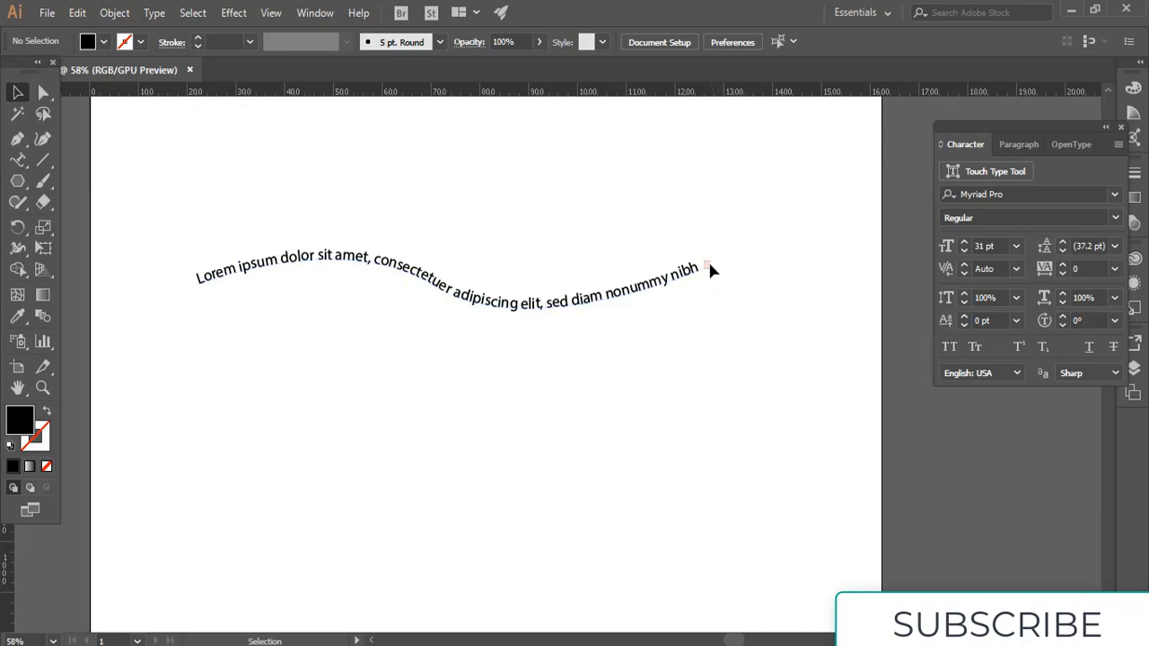
# Set the path text from "Lorem ipsum" through "nibh" to a font size of 12 pt
pyautogui.click(17, 160)
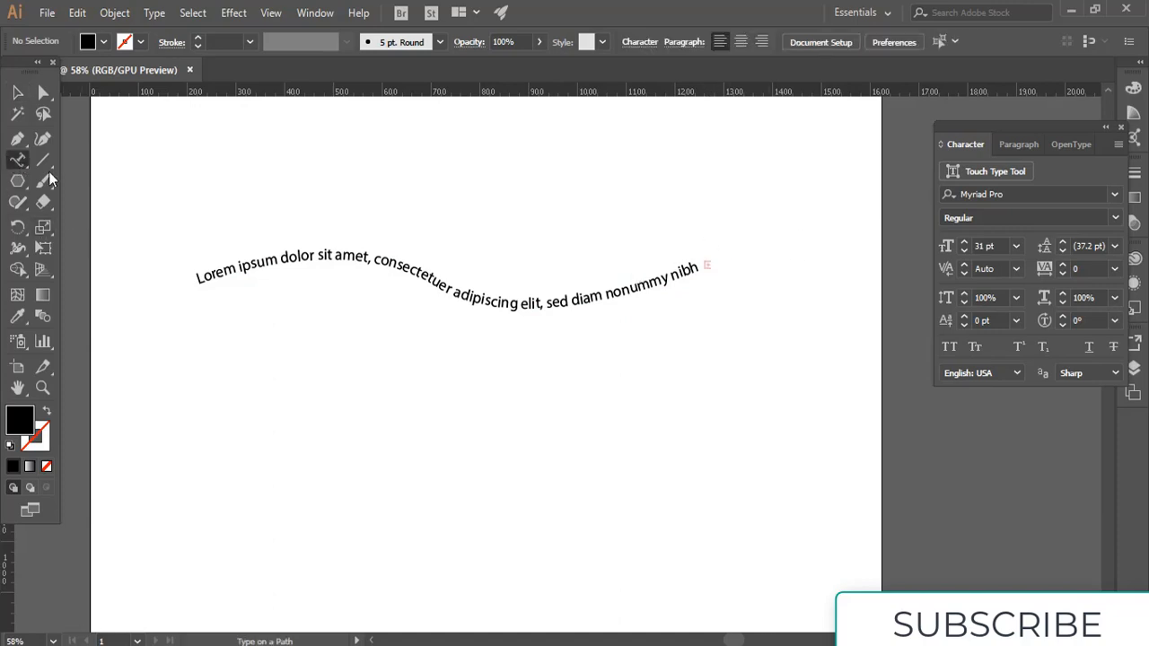
pyautogui.moveTo(194, 279); pyautogui.dragTo(704, 269)
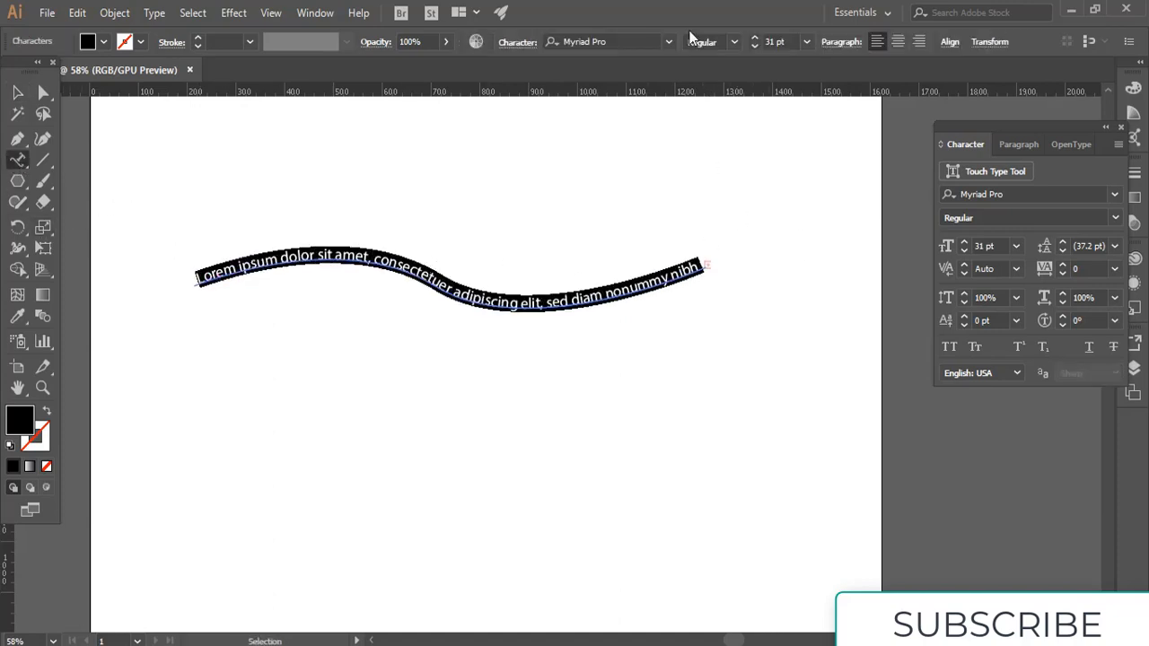
pyautogui.click(755, 46)
pyautogui.click(755, 46)
pyautogui.click(755, 45)
pyautogui.click(755, 46)
pyautogui.click(755, 46)
pyautogui.click(755, 46)
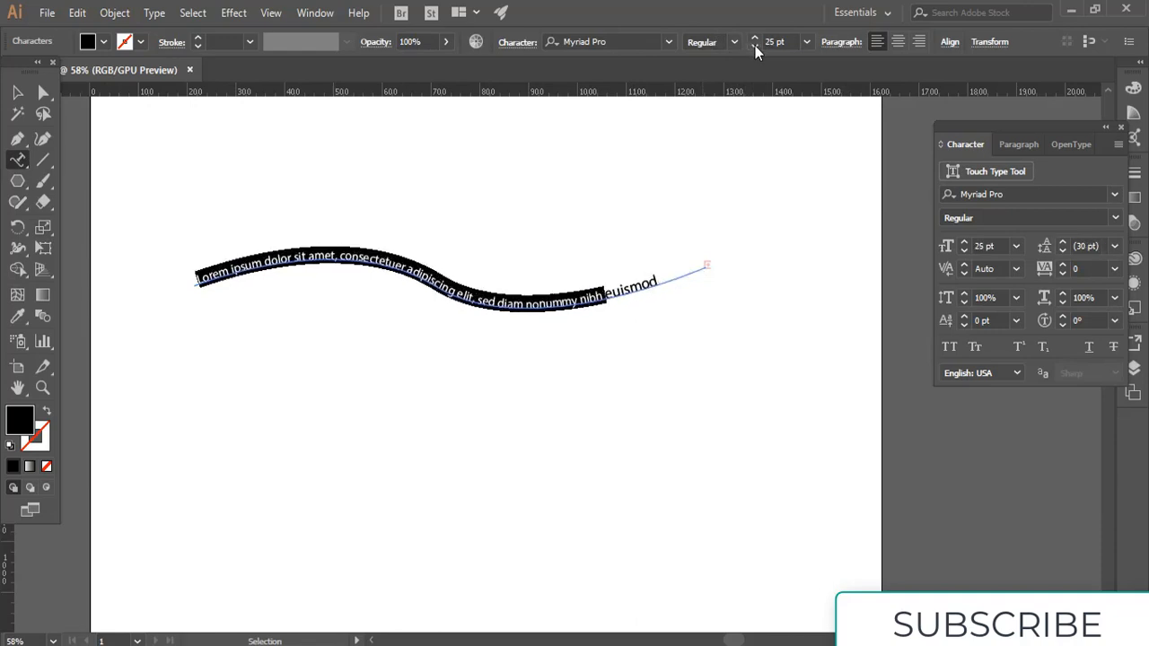
pyautogui.click(755, 46)
pyautogui.click(755, 46)
pyautogui.click(755, 45)
pyautogui.click(755, 46)
pyautogui.click(755, 45)
pyautogui.click(755, 46)
pyautogui.click(755, 46)
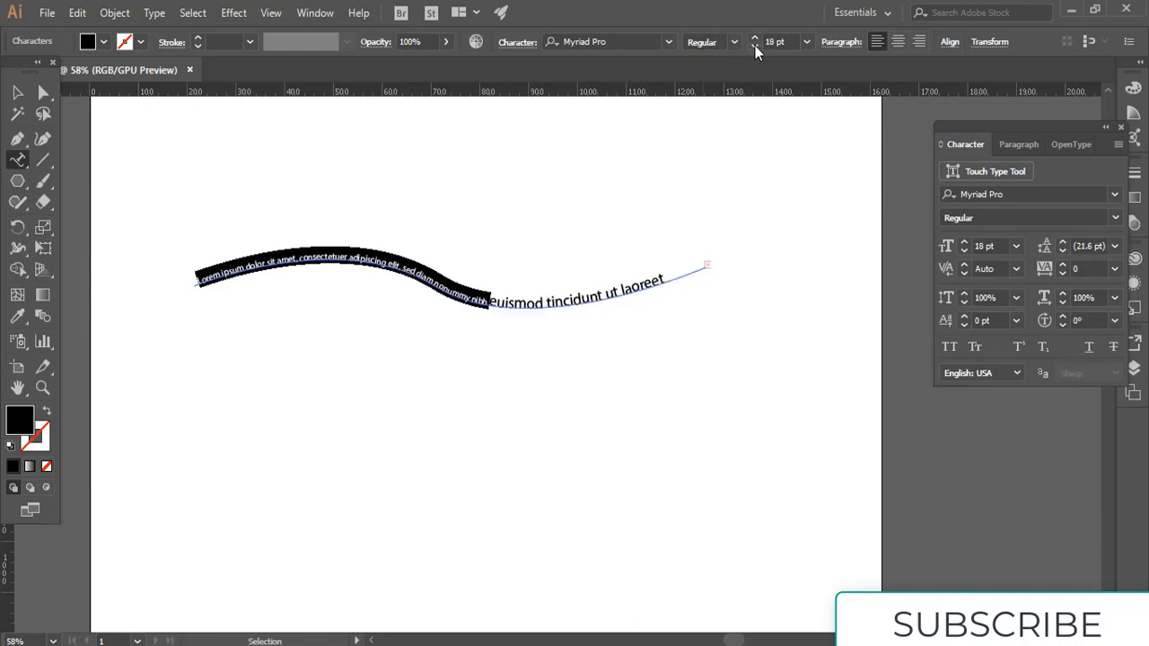
pyautogui.click(755, 45)
pyautogui.click(755, 45)
pyautogui.click(755, 46)
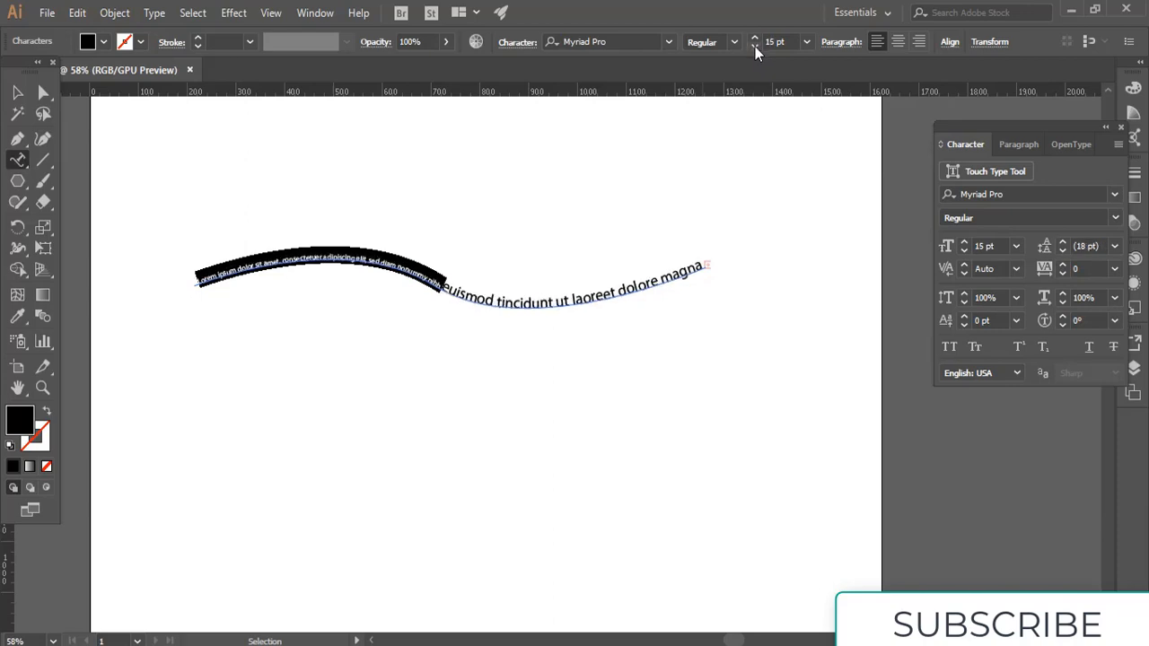
pyautogui.click(755, 47)
pyautogui.click(755, 46)
pyautogui.click(755, 47)
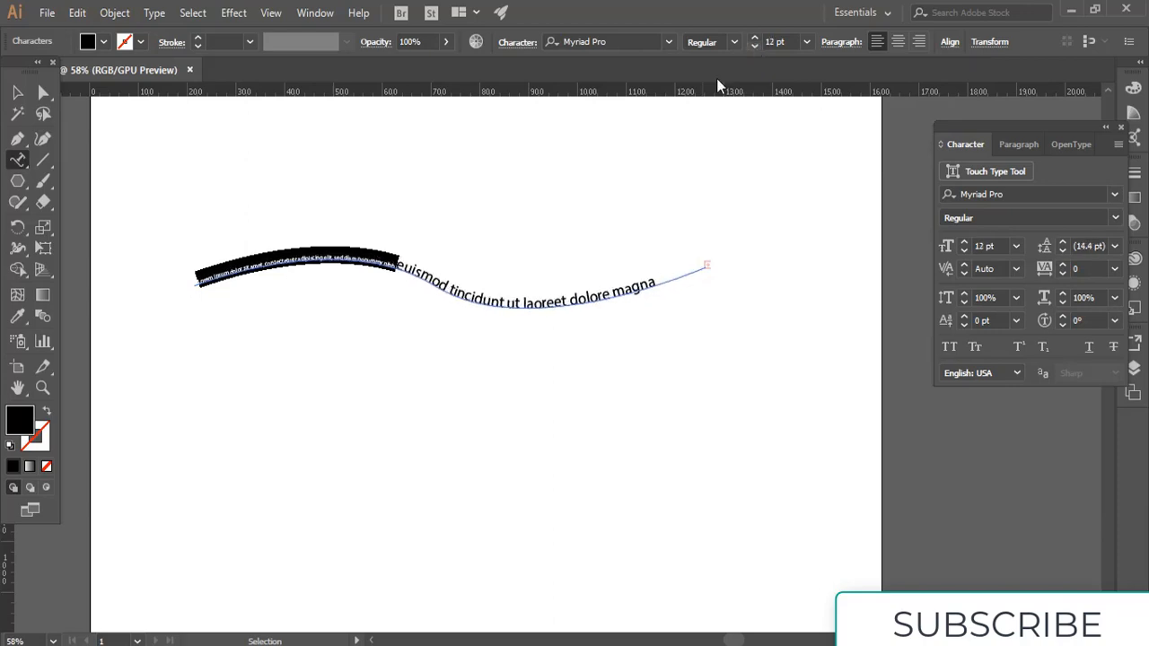
# Set the remaining visible path text, "euismod tincidunt ut laoreet dolore magna", to a font size of 12 pt
pyautogui.click(649, 283)
pyautogui.moveTo(661, 284); pyautogui.dragTo(694, 225)
pyautogui.click(362, 261)
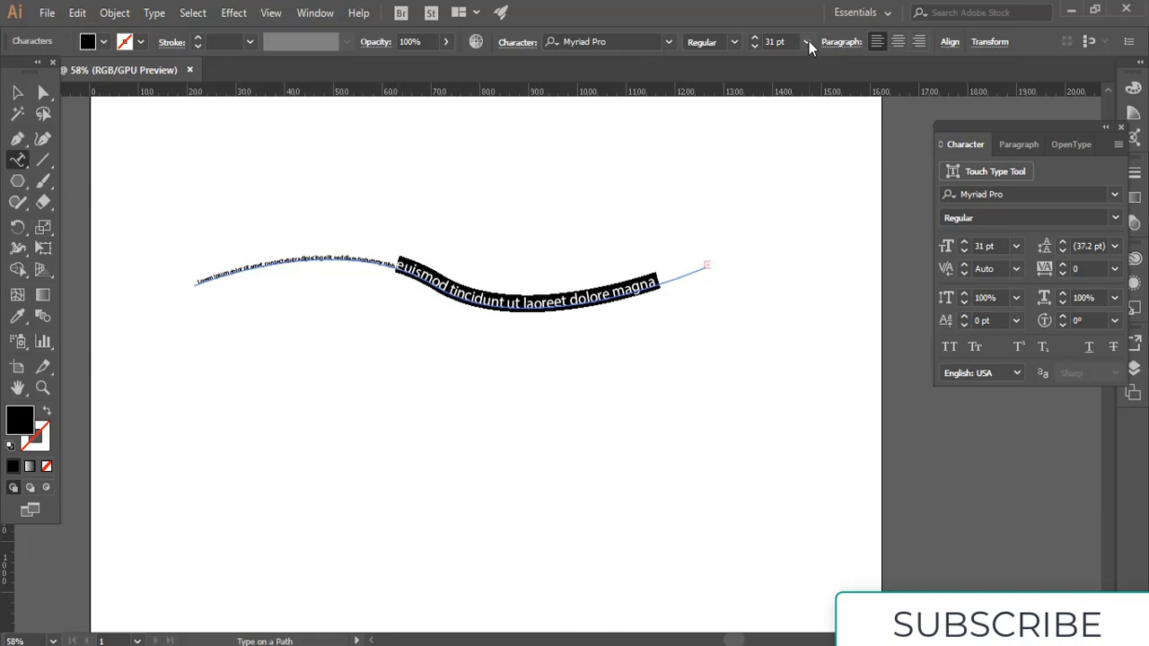
pyautogui.click(786, 41)
pyautogui.write('1')
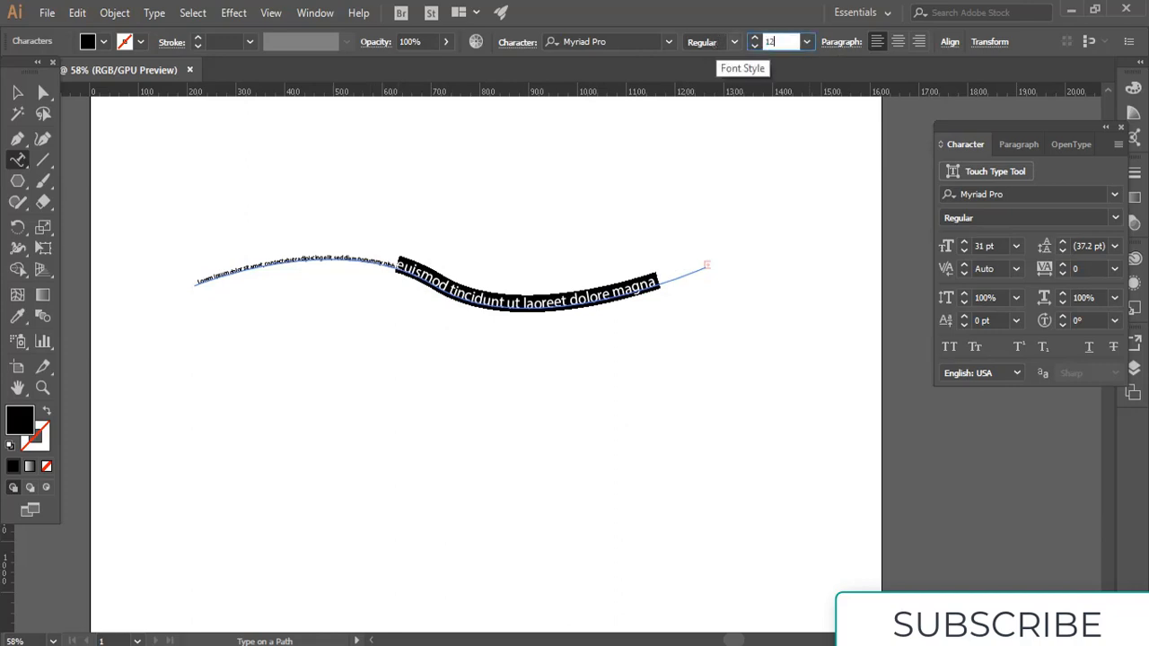
pyautogui.write('2')
pyautogui.press('Return')
# Delete the wavy path text object from the artboard
pyautogui.click(552, 303)
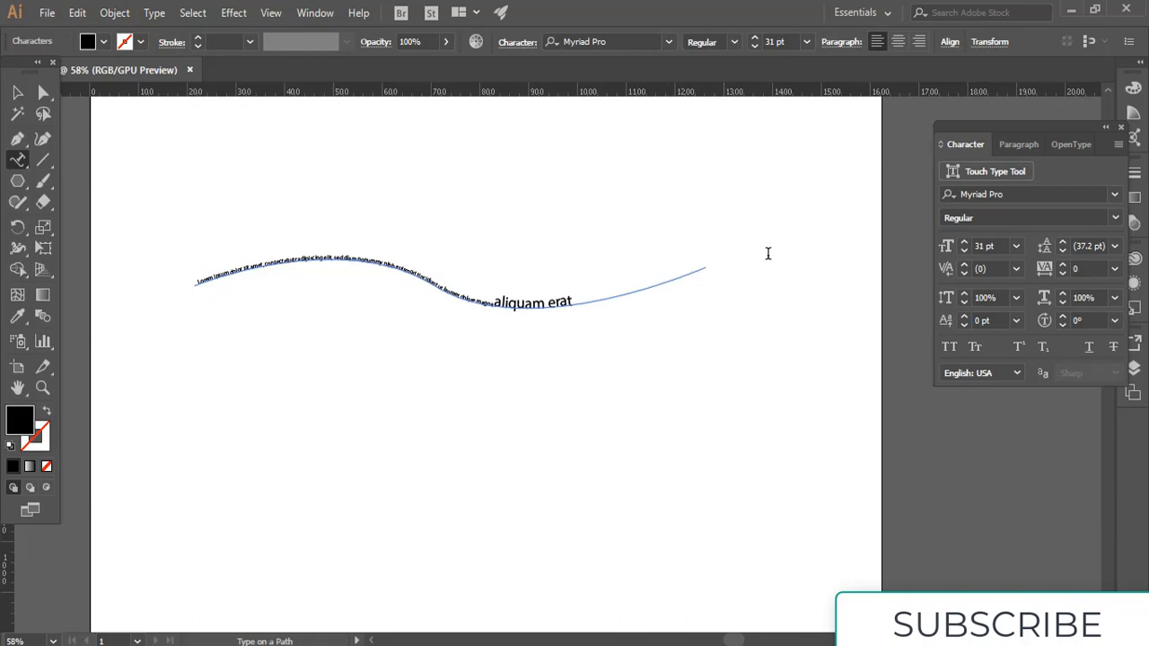
pyautogui.press('Escape')
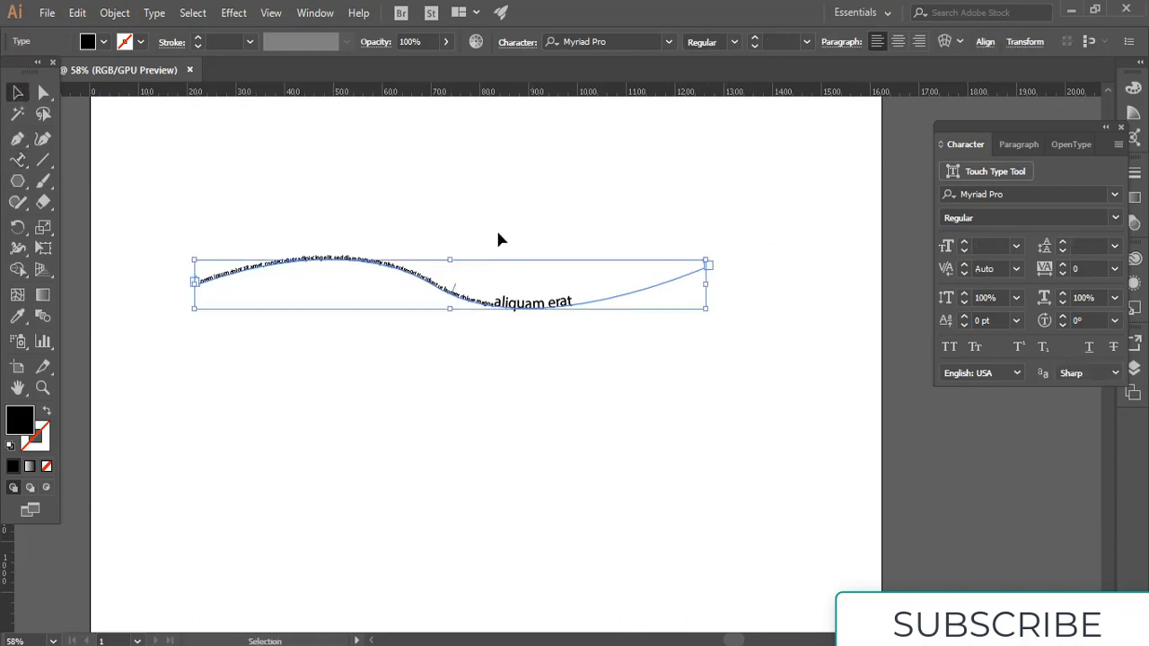
pyautogui.press('Delete')
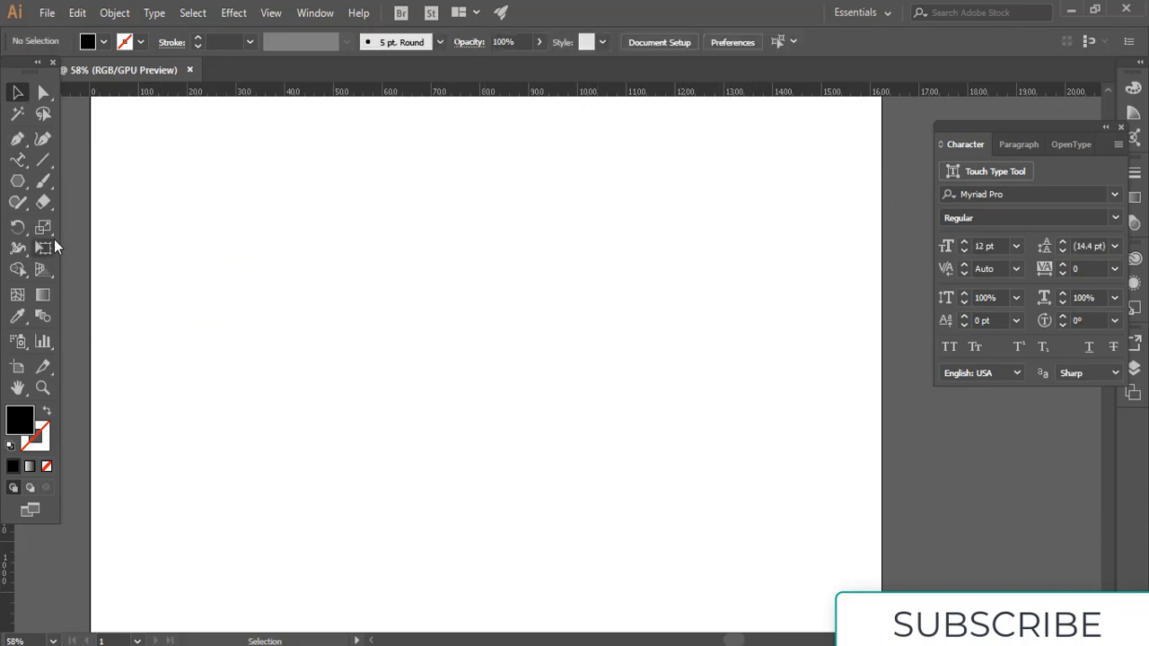
# Draw a large five-pointed star on the left half of the artboard with the Star tool
pyautogui.rightClick(17, 182)
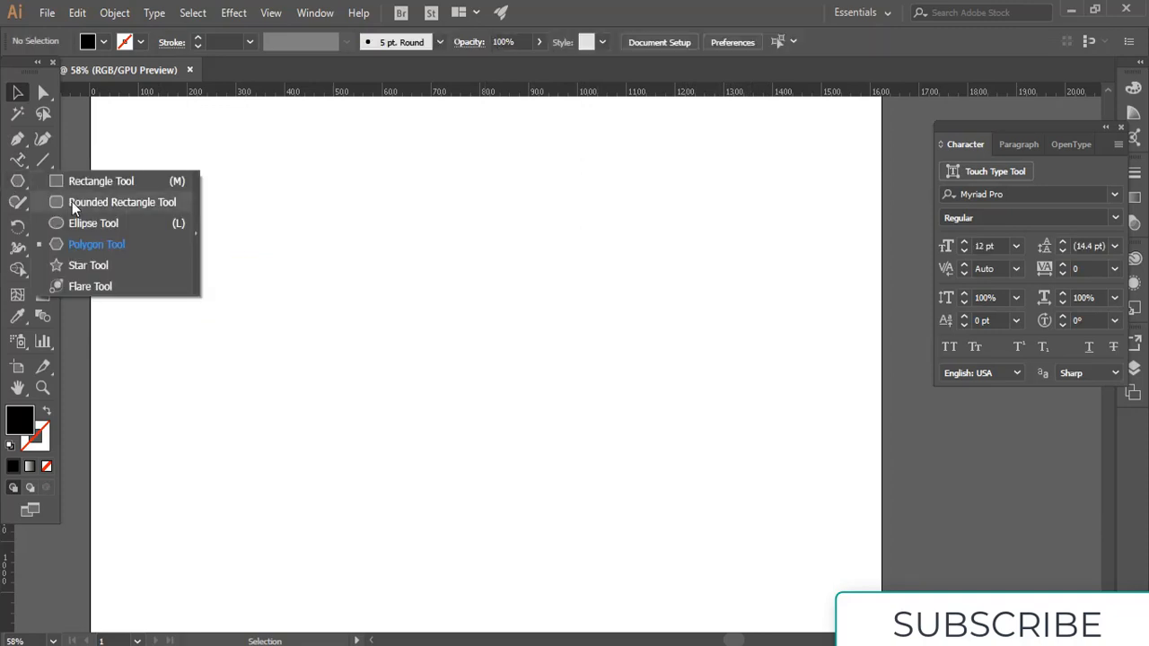
pyautogui.click(92, 266)
pyautogui.moveTo(354, 272); pyautogui.dragTo(533, 553)
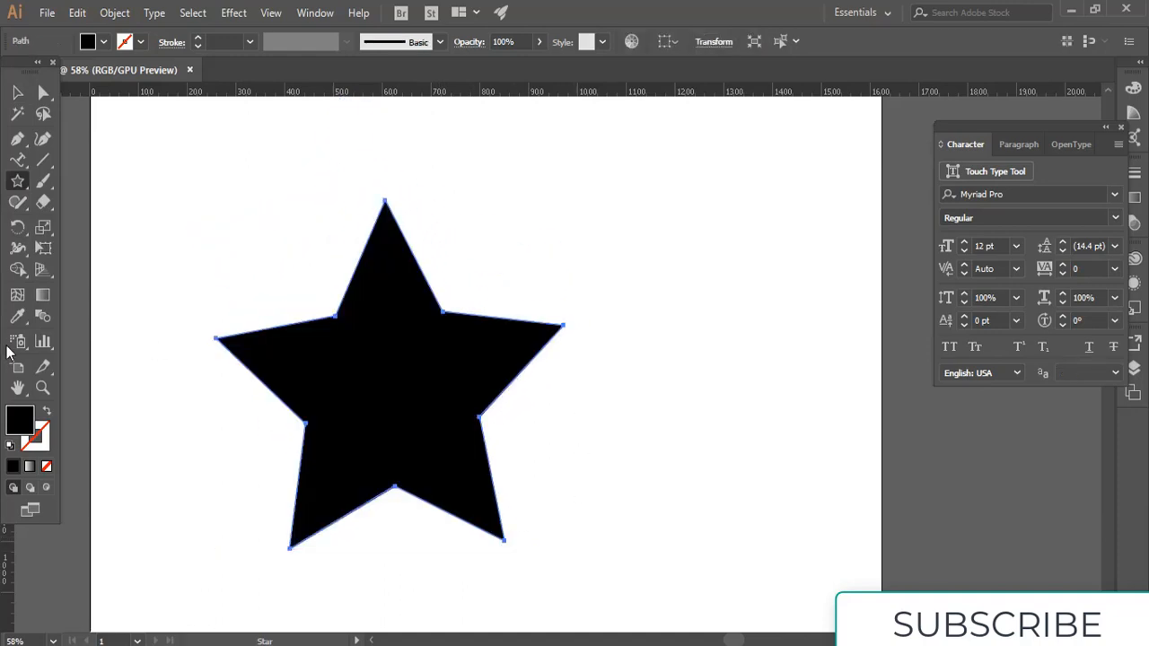
# Give the star no fill and a 3 pt black outline, and move it slightly up and to the right
pyautogui.click(45, 411)
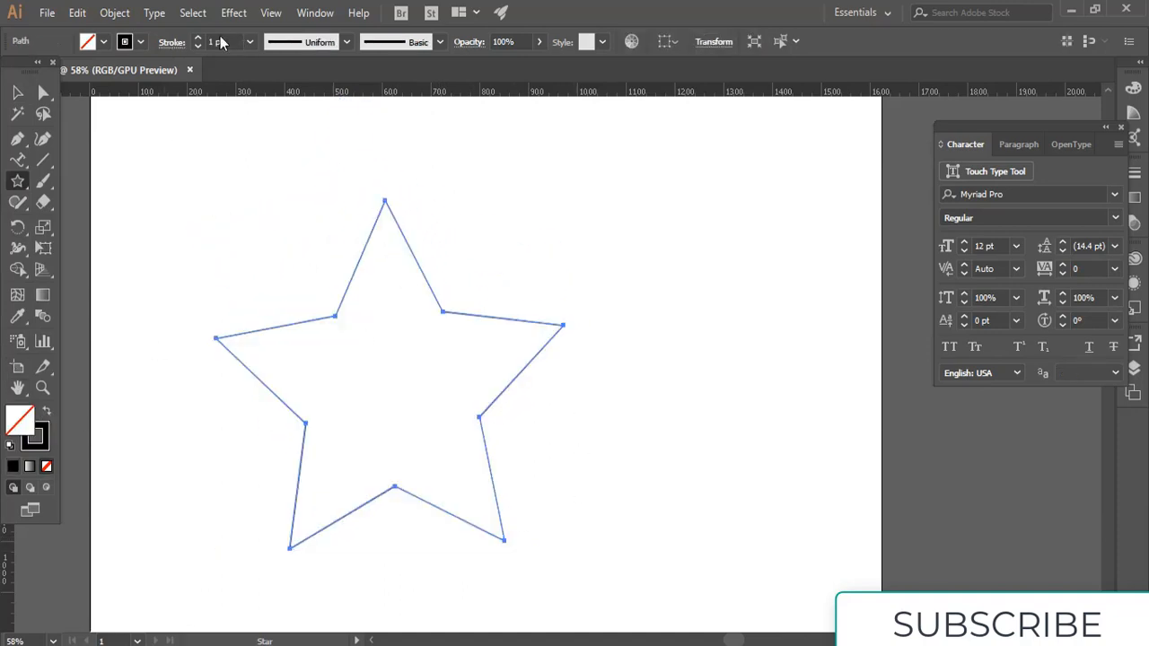
pyautogui.click(197, 36)
pyautogui.click(198, 36)
pyautogui.click(17, 92)
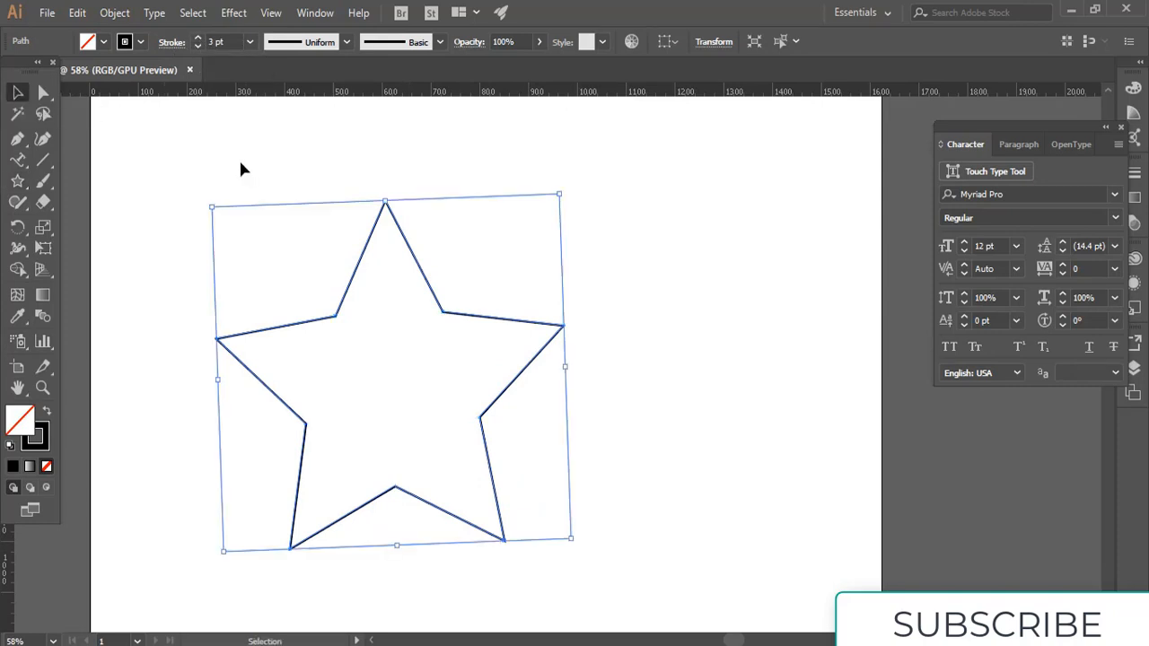
pyautogui.click(239, 161)
pyautogui.moveTo(354, 280); pyautogui.dragTo(338, 258)
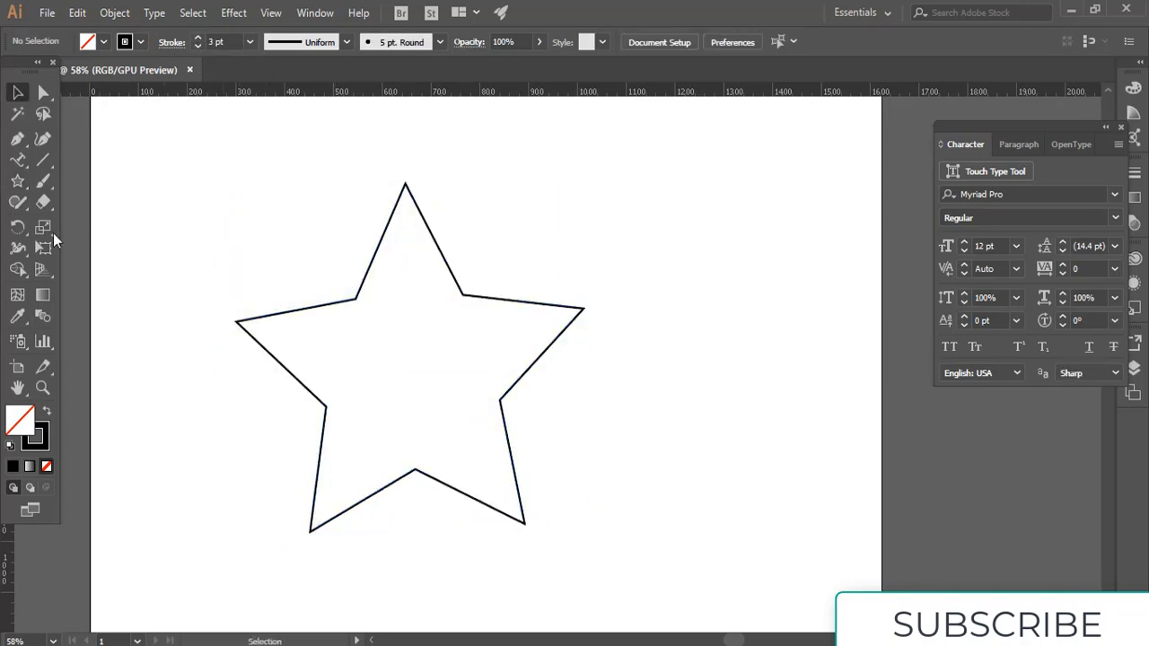
# Place placeholder text along the star's outline with the Type on a Path tool, starting on its upper-left edge
pyautogui.click(21, 166)
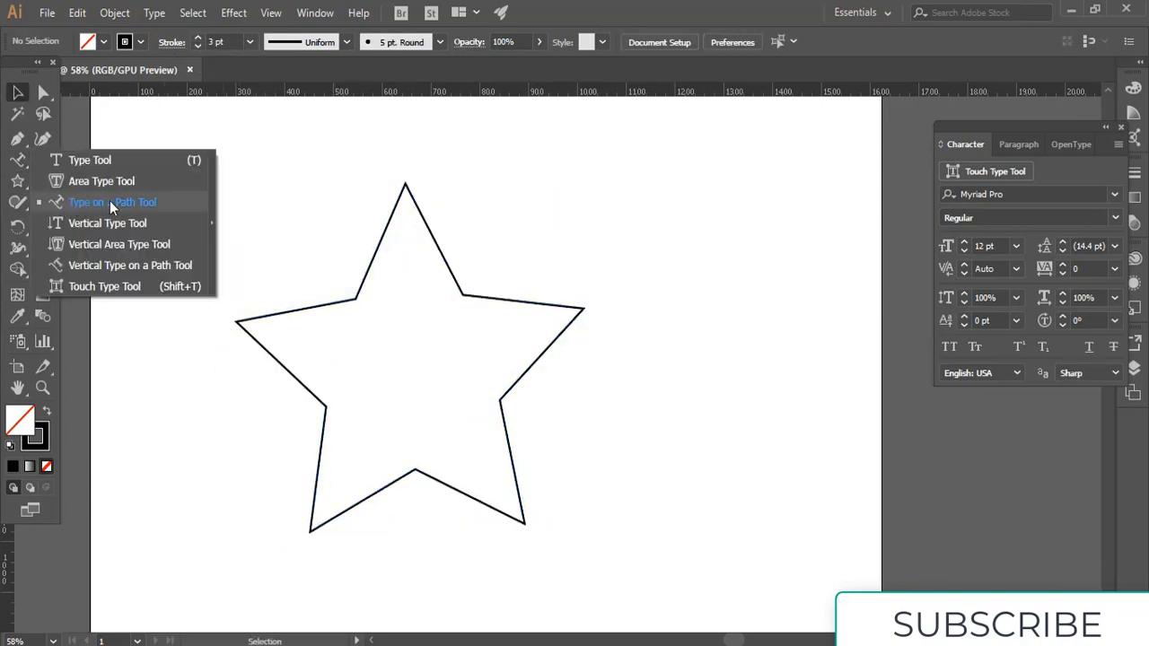
pyautogui.click(133, 203)
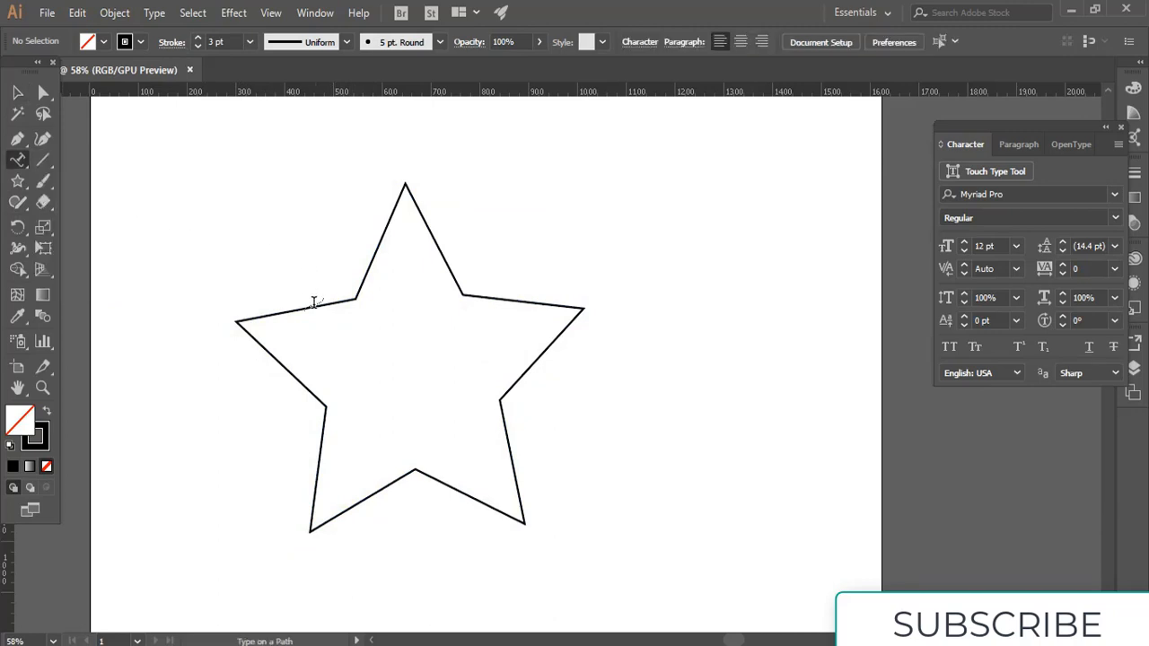
pyautogui.click(315, 303)
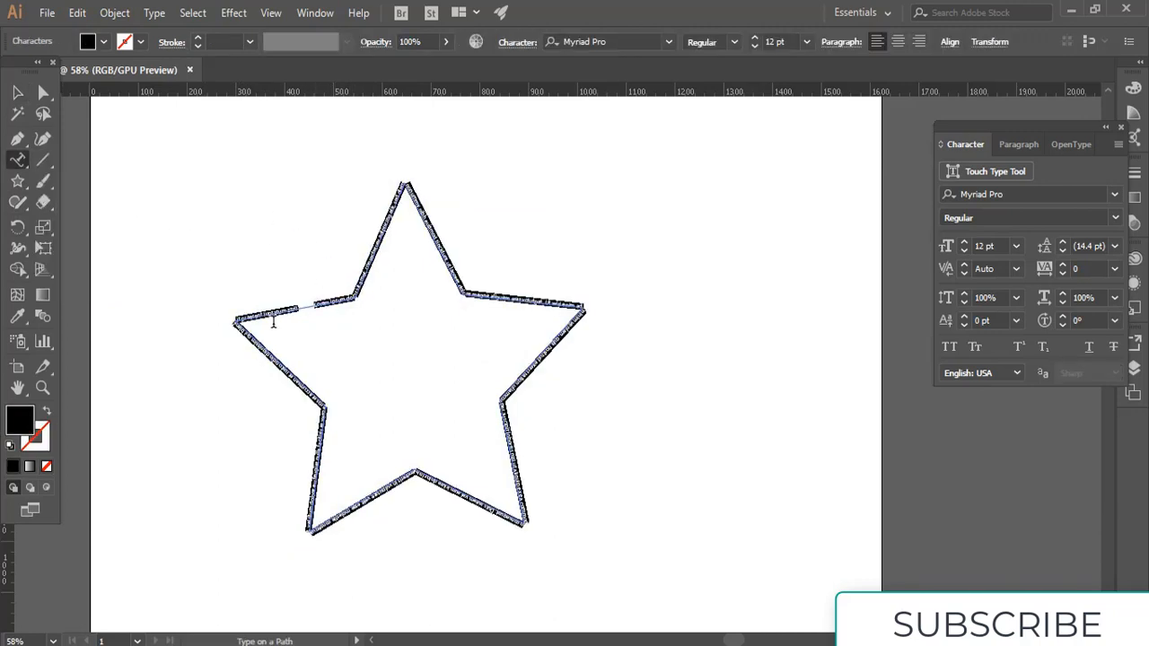
pyautogui.click(15, 94)
pyautogui.click(155, 162)
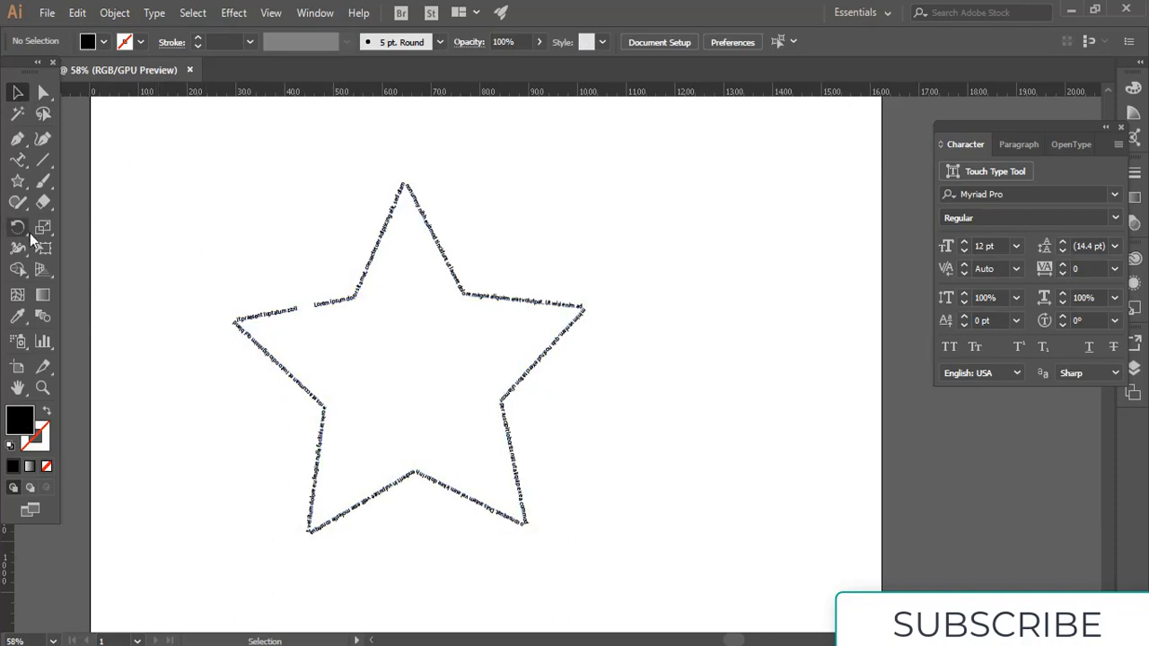
# Set the font size of all the text around the star to 22 pt
pyautogui.click(20, 163)
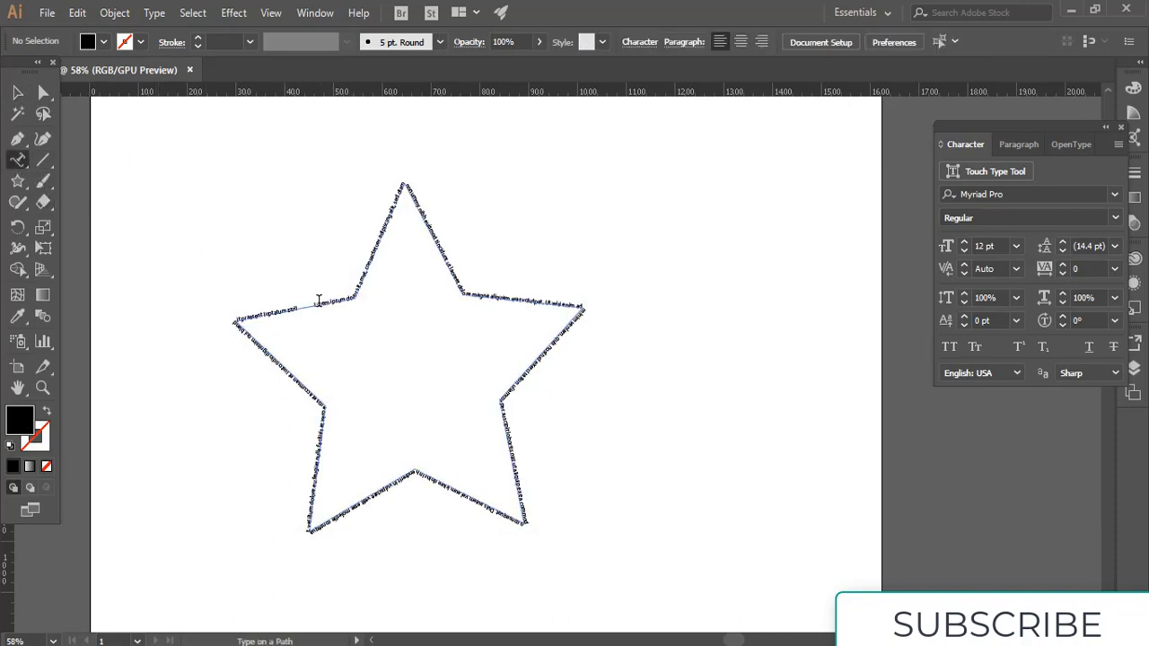
pyautogui.click(318, 301)
pyautogui.hotkey('ctrl', 'a')
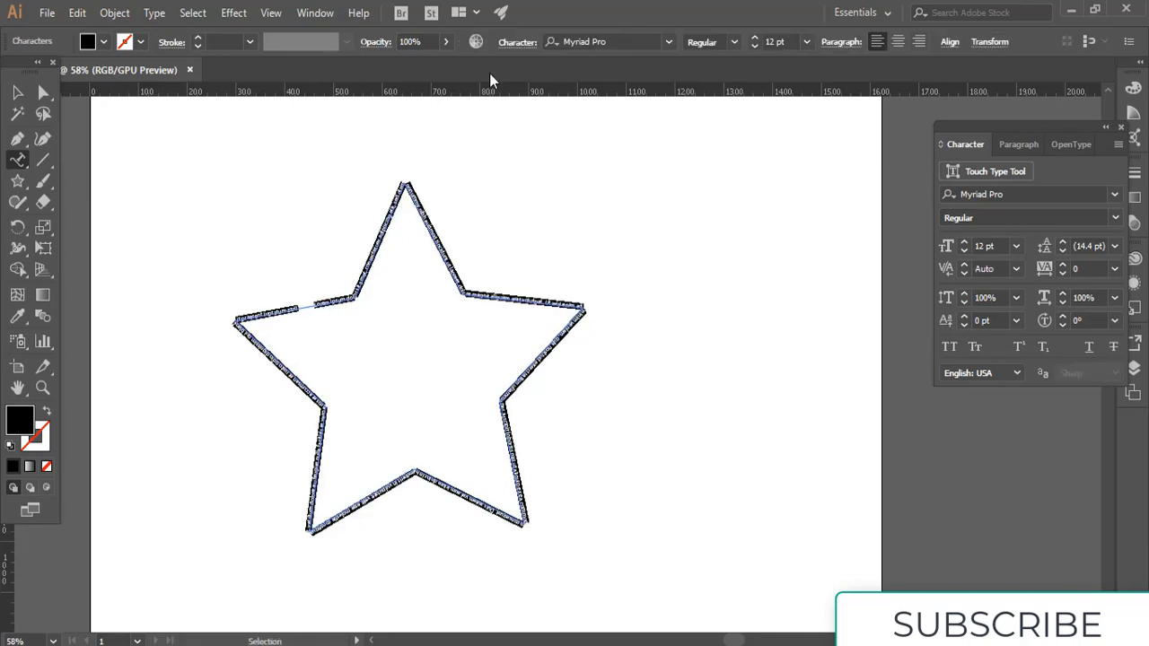
pyautogui.click(756, 37)
pyautogui.click(755, 38)
pyautogui.click(755, 37)
pyautogui.click(756, 38)
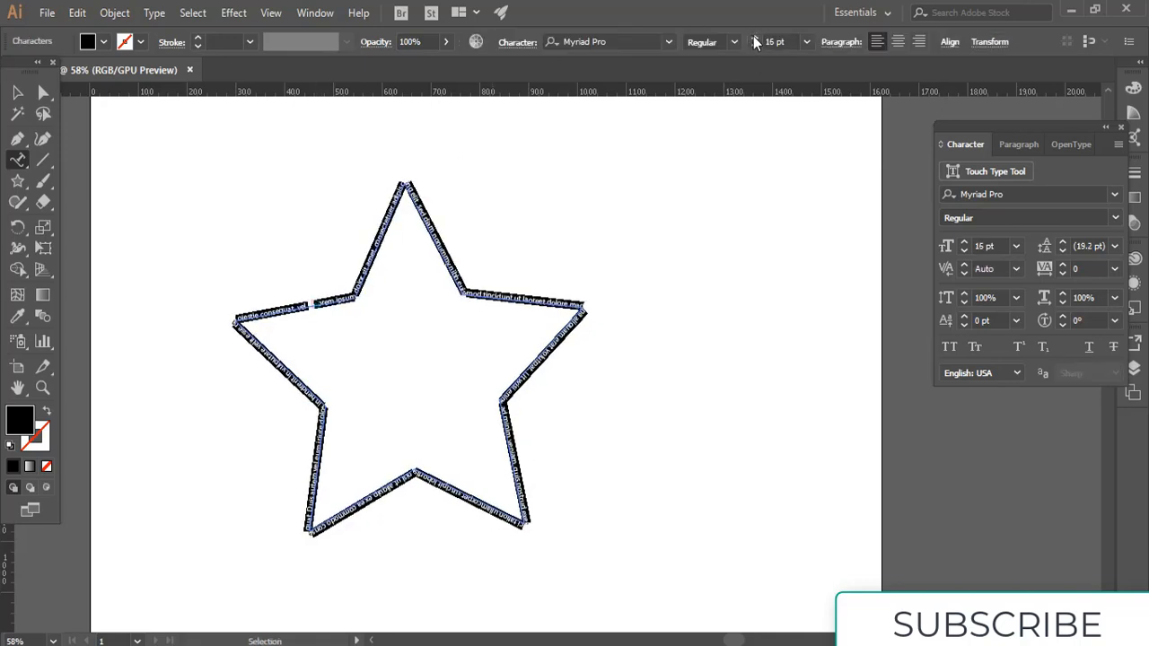
pyautogui.click(756, 37)
pyautogui.click(756, 38)
pyautogui.click(755, 37)
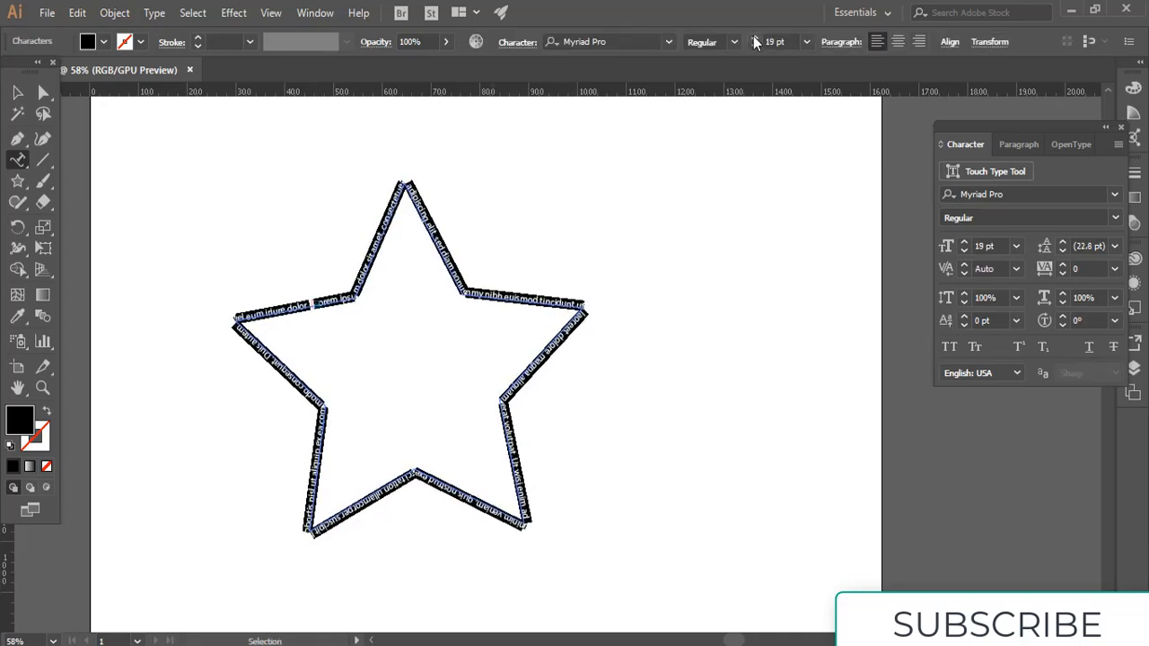
pyautogui.click(755, 37)
pyautogui.click(755, 37)
pyautogui.click(755, 38)
pyautogui.click(583, 179)
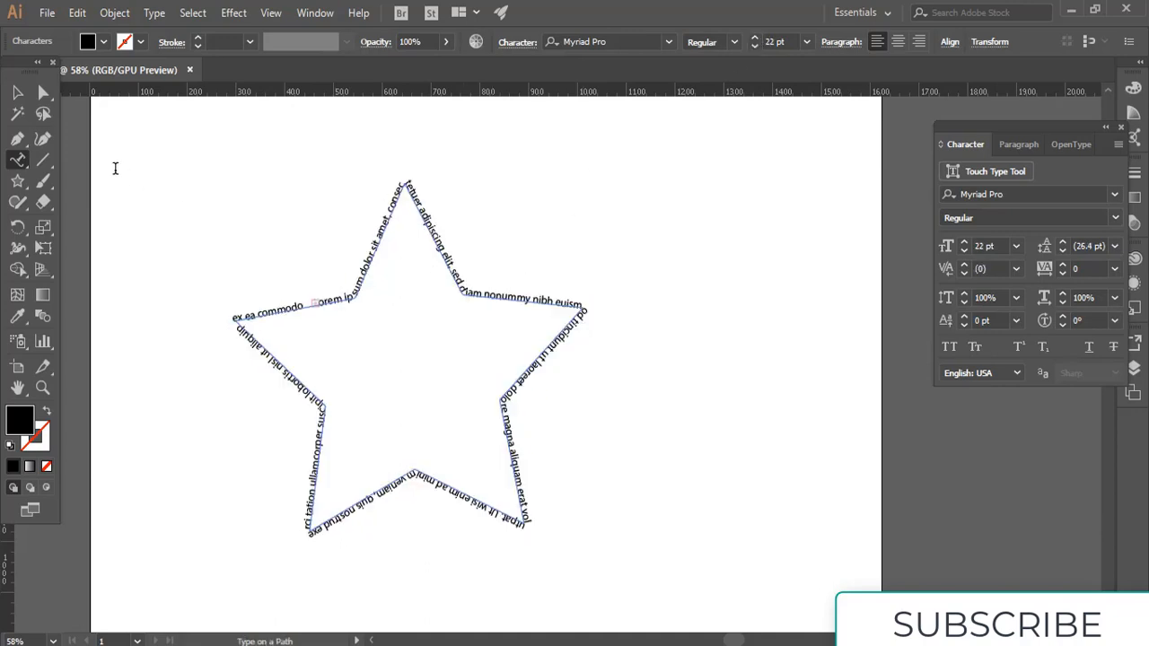
# Delete the star-shaped text object from the artboard
pyautogui.click(19, 93)
pyautogui.click(694, 241)
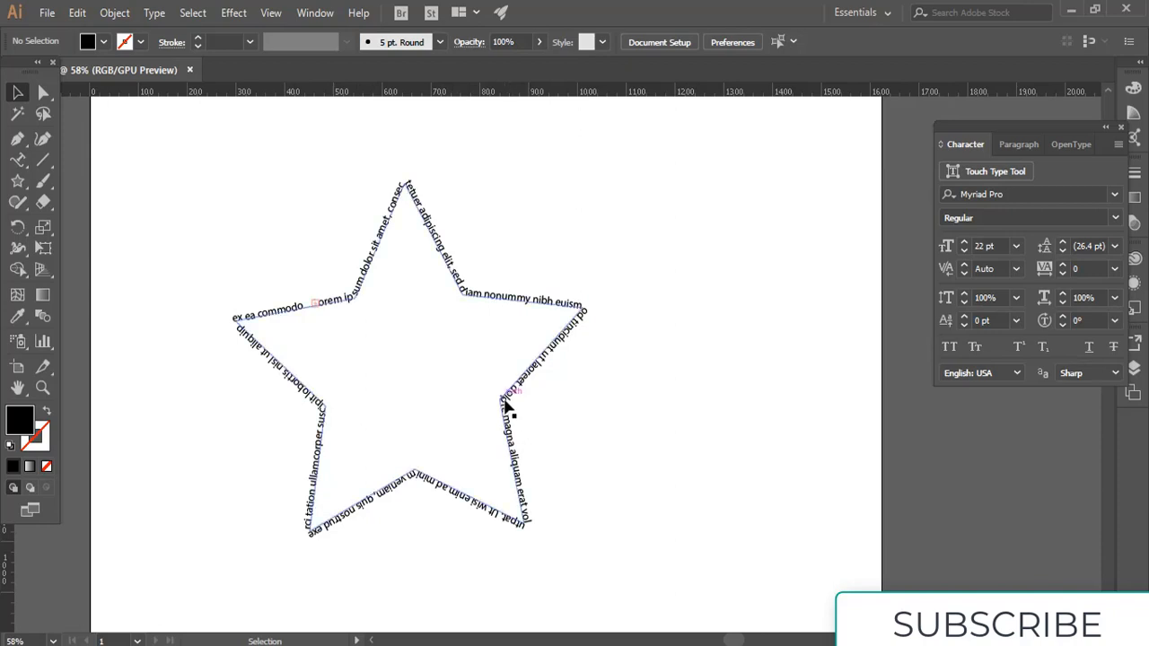
pyautogui.click(564, 341)
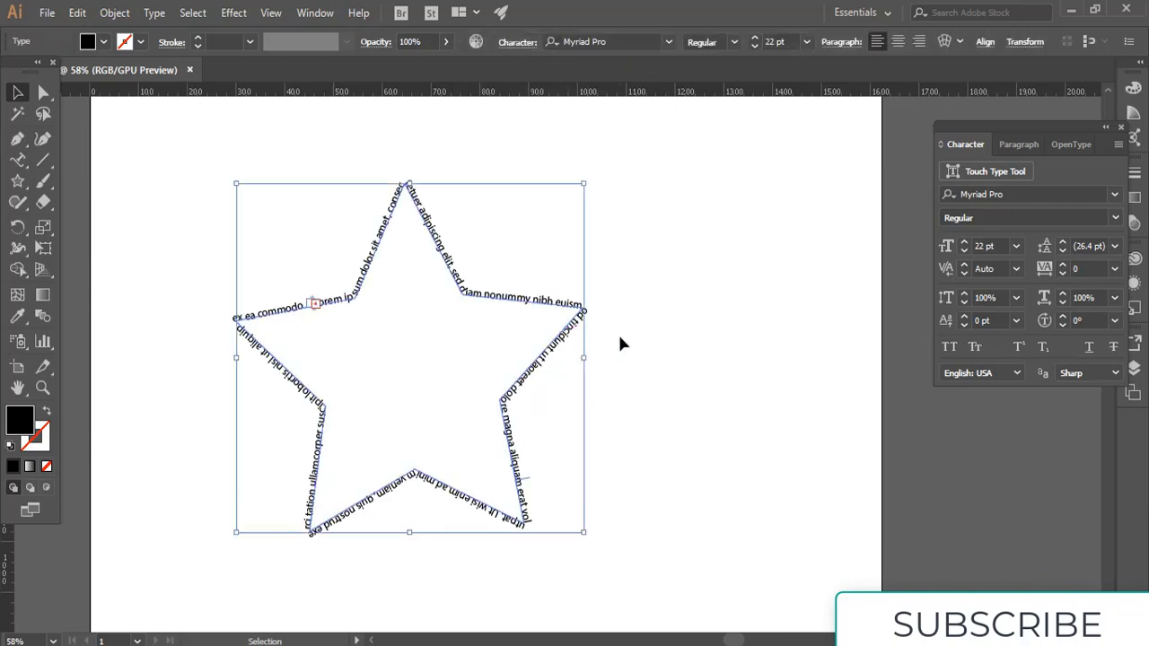
pyautogui.press('Delete')
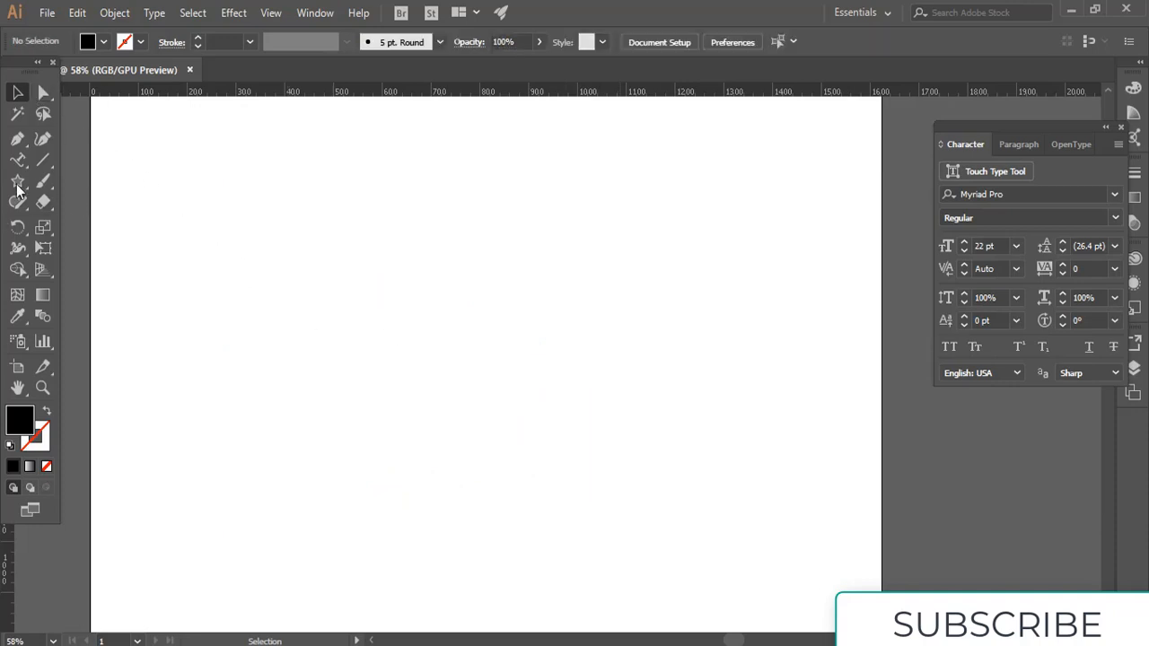
# Draw a circle about 724 px in diameter mid-artboard with the Ellipse tool, giving it no fill and a 5 pt black outline
pyautogui.moveTo(26, 183); pyautogui.dragTo(108, 223)
pyautogui.moveTo(405, 302)
pyautogui.mouseDown()
pyautogui.moveTo(513, 452)
pyautogui.moveTo(554, 457)
pyautogui.moveTo(634, 550)
pyautogui.moveTo(593, 508)
pyautogui.moveTo(673, 572)
pyautogui.moveTo(606, 524)
pyautogui.moveTo(645, 571)
pyautogui.mouseUp()
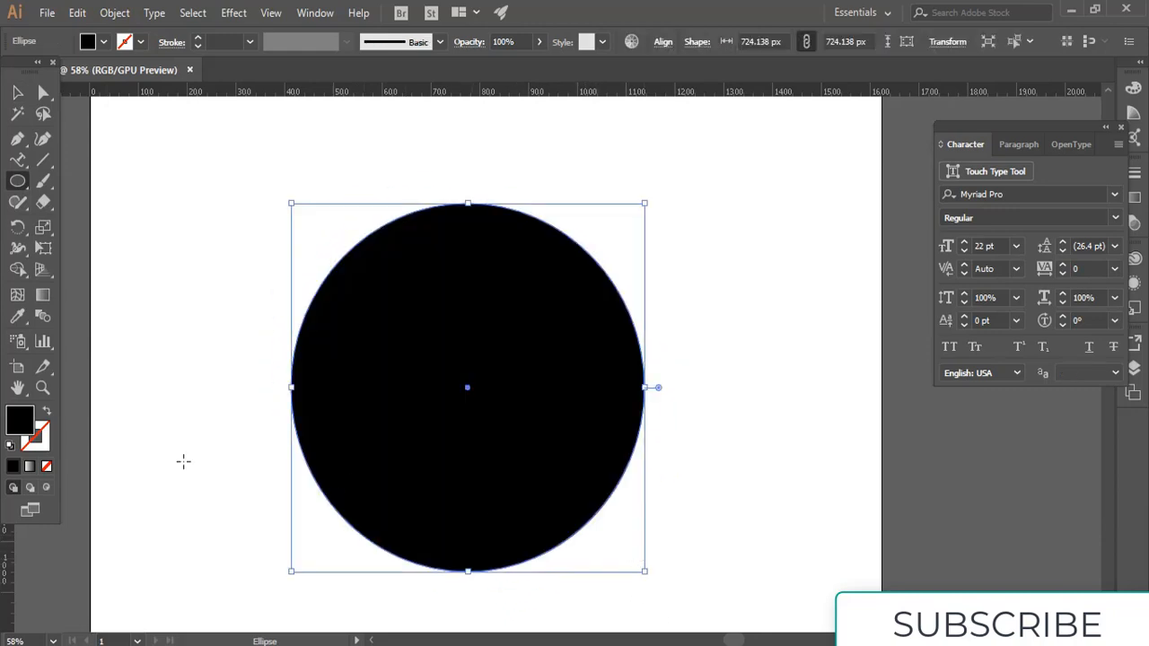
pyautogui.click(46, 411)
pyautogui.click(199, 42)
pyautogui.click(198, 43)
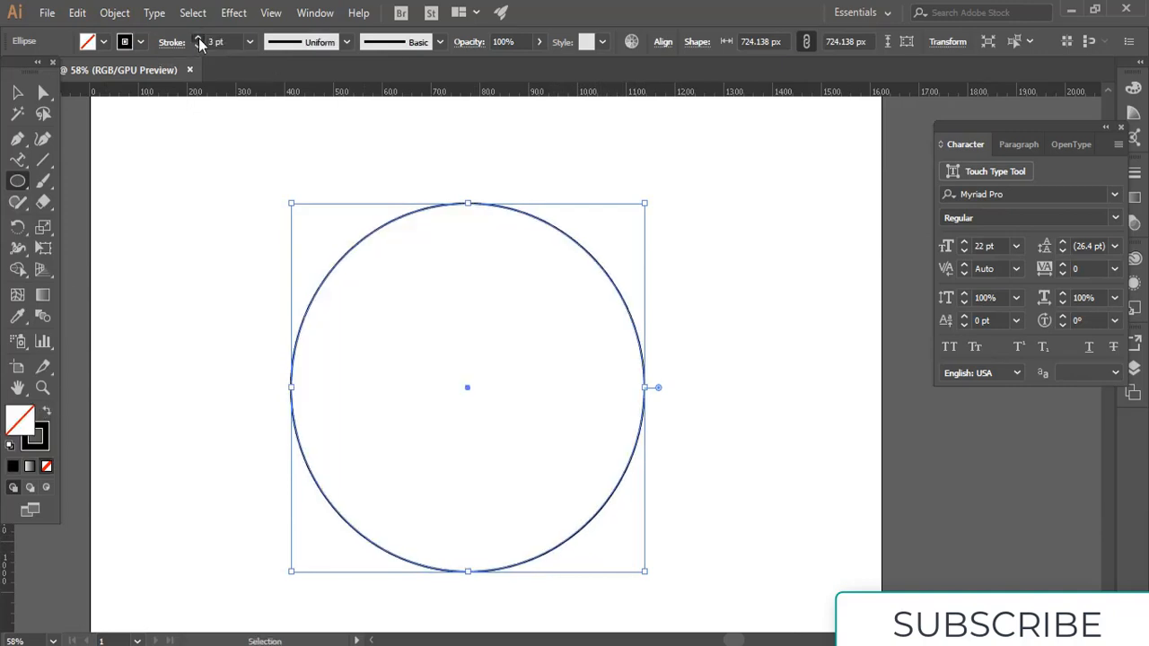
pyautogui.click(199, 41)
pyautogui.click(198, 40)
pyautogui.click(17, 91)
pyautogui.click(326, 227)
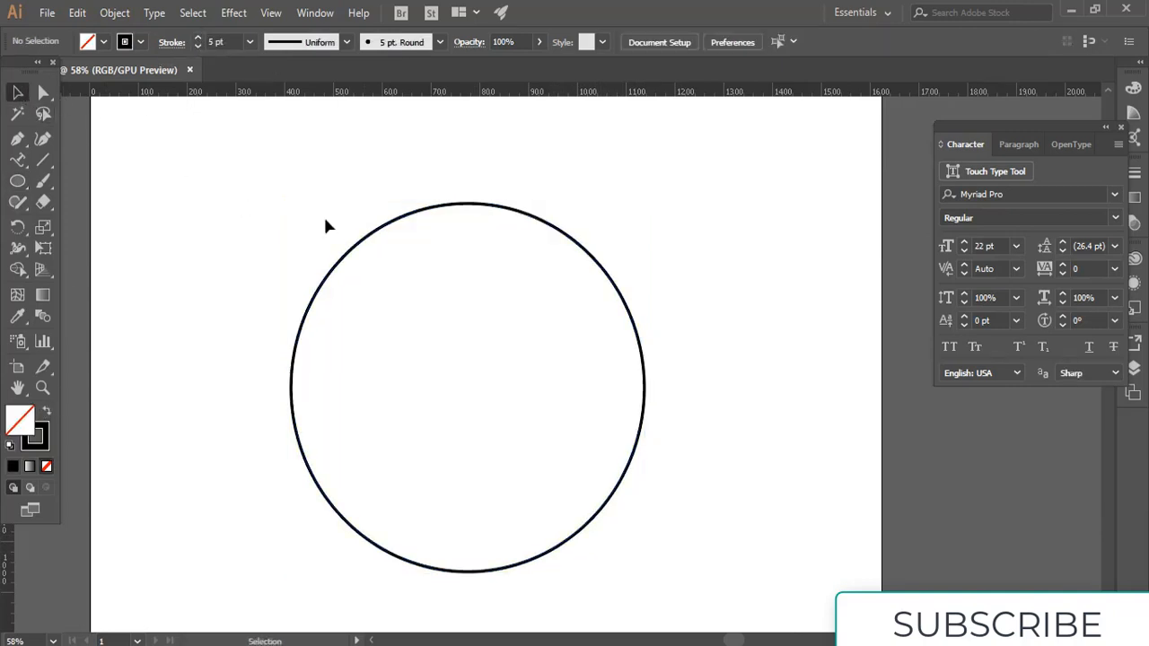
# Create a concentric copy of the circle scaled down to about 455 px in diameter
pyautogui.click(451, 210)
pyautogui.press('a')
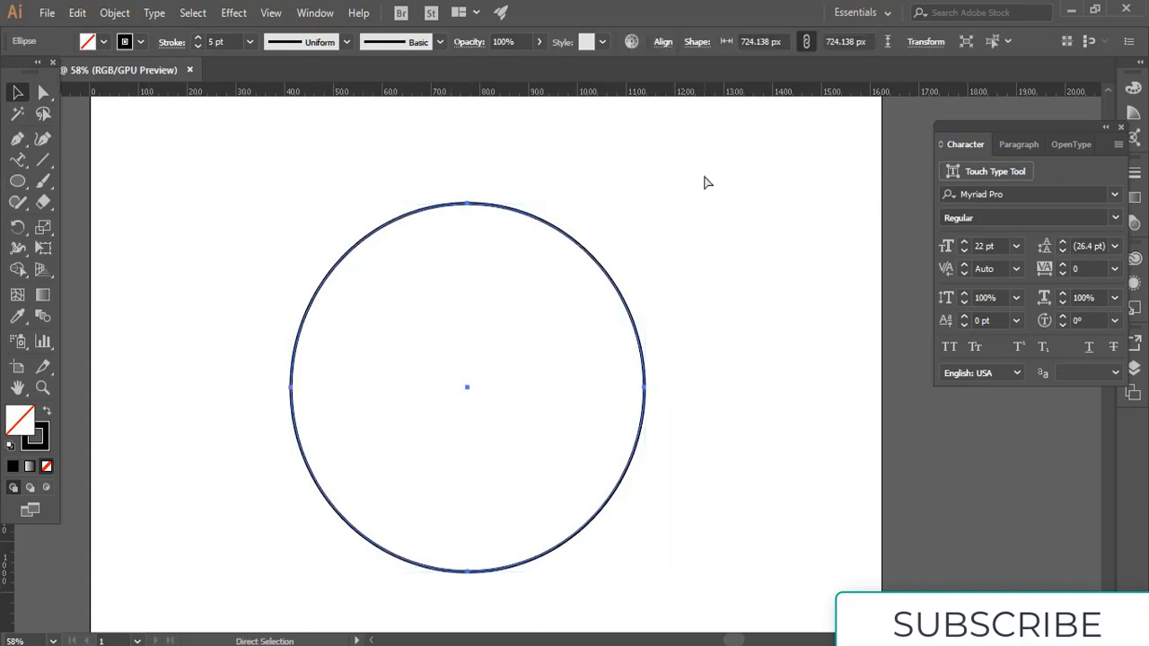
pyautogui.press('v')
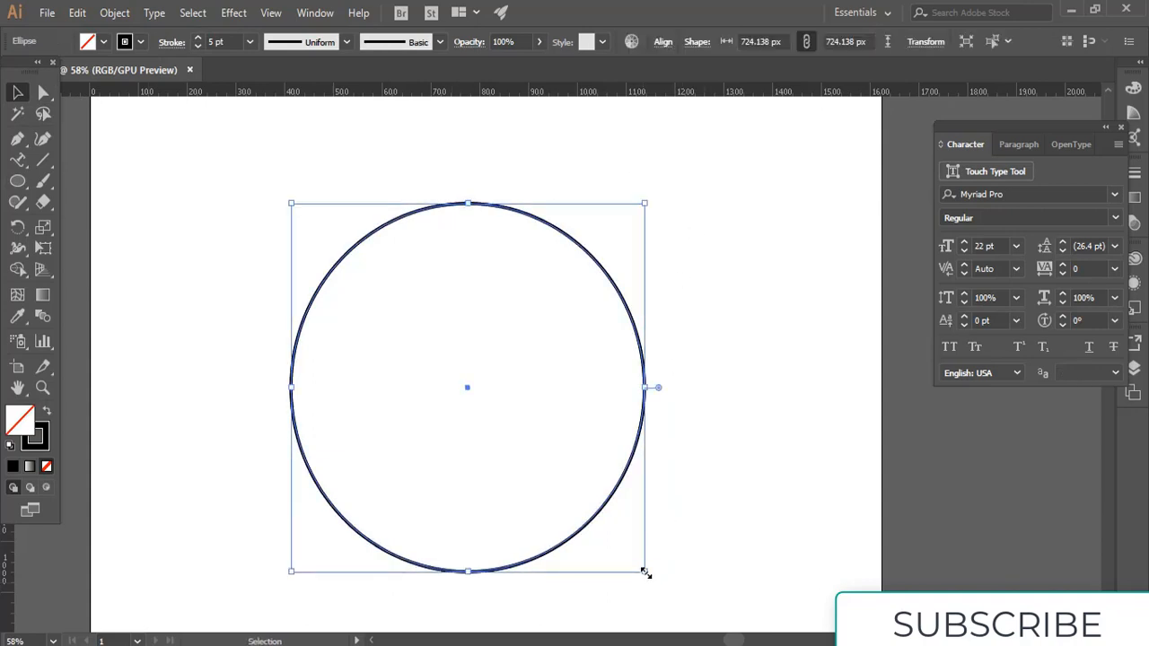
pyautogui.moveTo(644, 572); pyautogui.dragTo(596, 502)
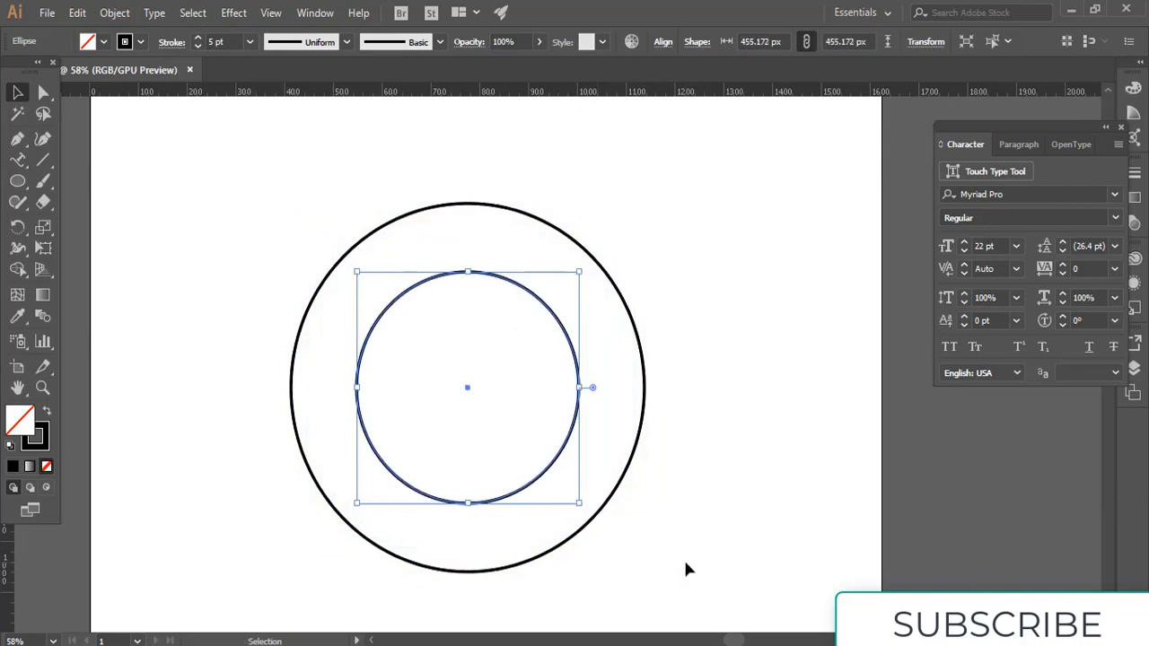
pyautogui.click(686, 563)
# Create a second concentric copy of the outer circle, about 597 px in diameter, between the two existing circles
pyautogui.click(585, 526)
pyautogui.press('a')
pyautogui.press('v')
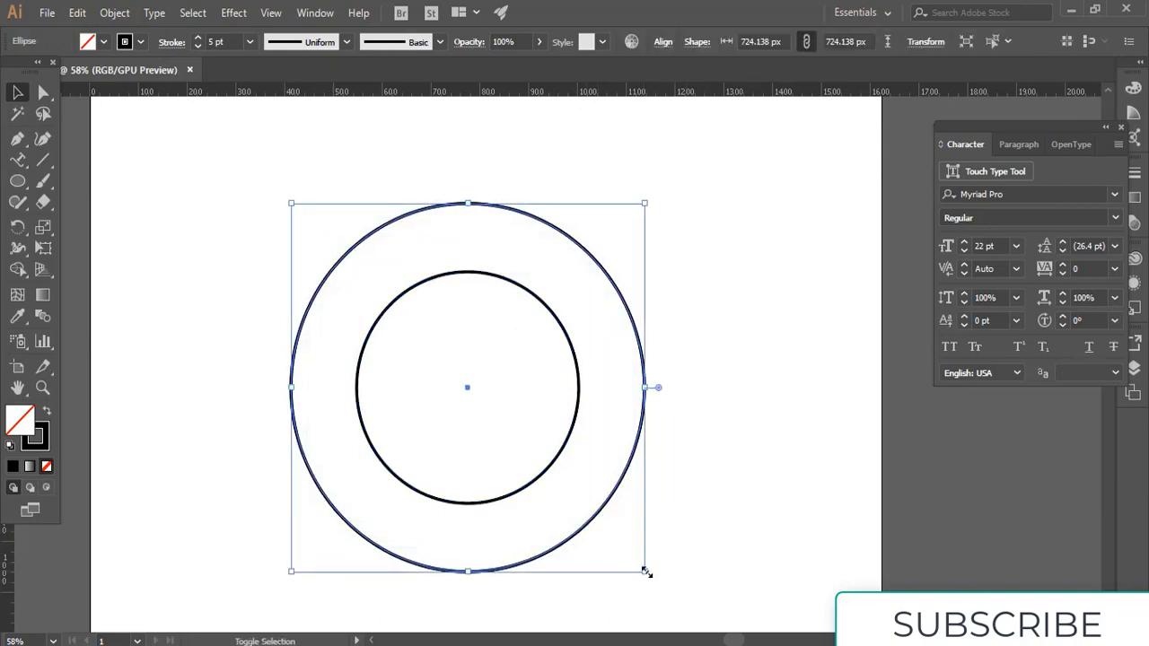
pyautogui.moveTo(646, 571); pyautogui.dragTo(614, 539)
pyautogui.click(688, 515)
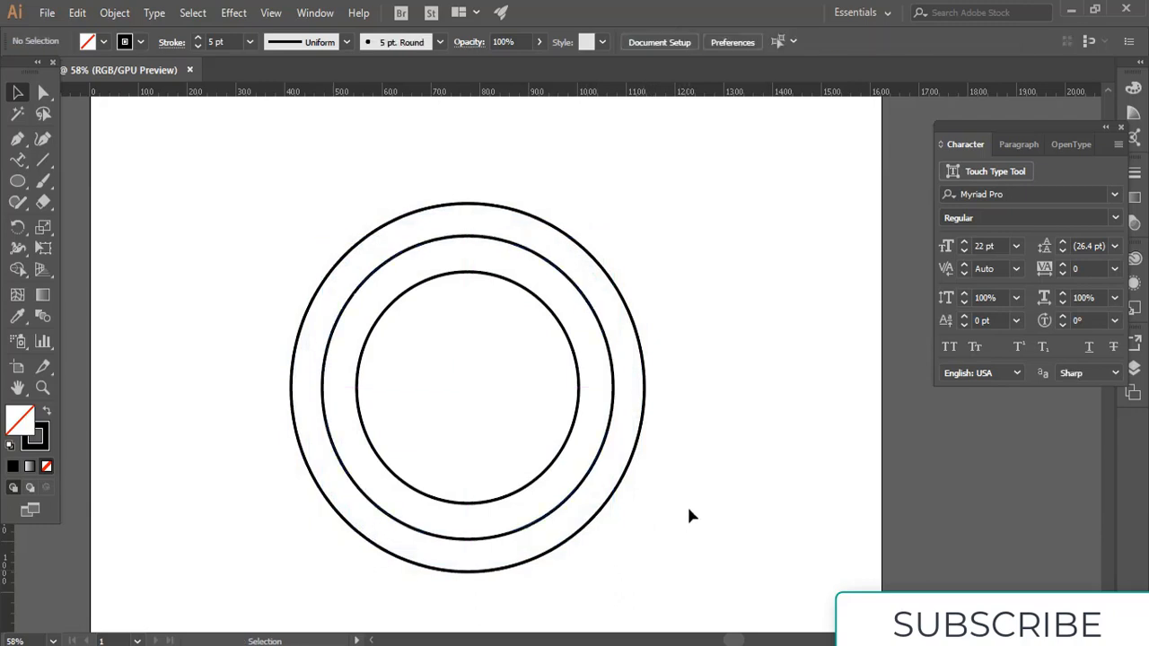
# Place the text "SHADIN CREATIVE DESIGN" along the middle circle with the Type on a Path tool, replacing the placeholder text
pyautogui.click(585, 495)
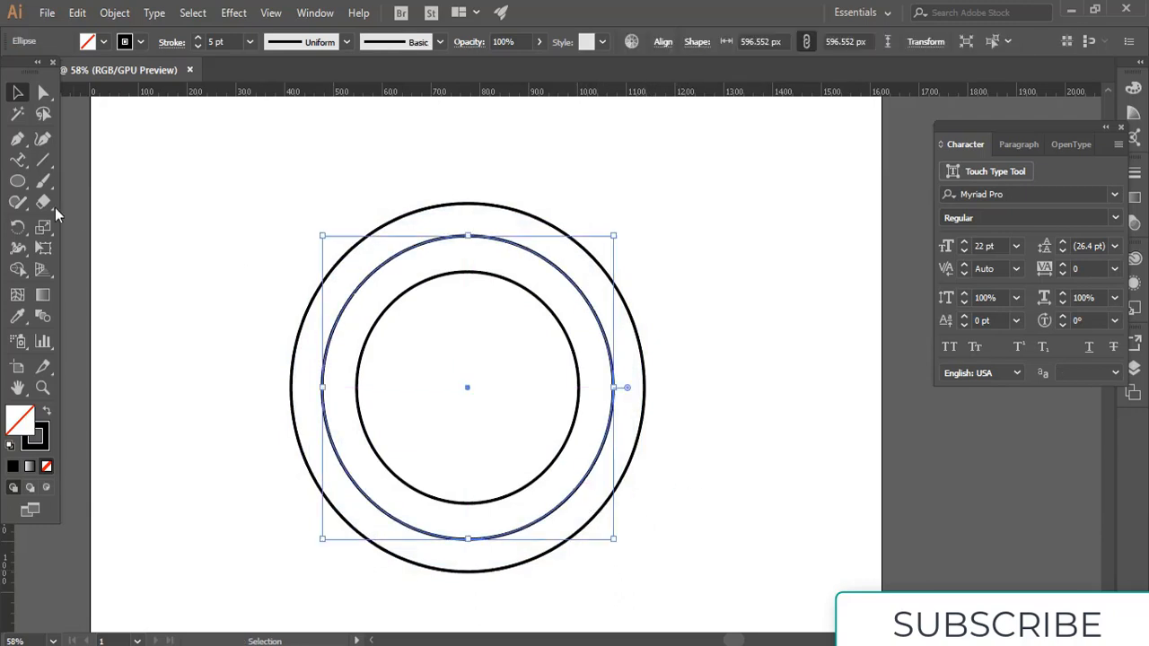
pyautogui.moveTo(17, 160); pyautogui.dragTo(85, 207)
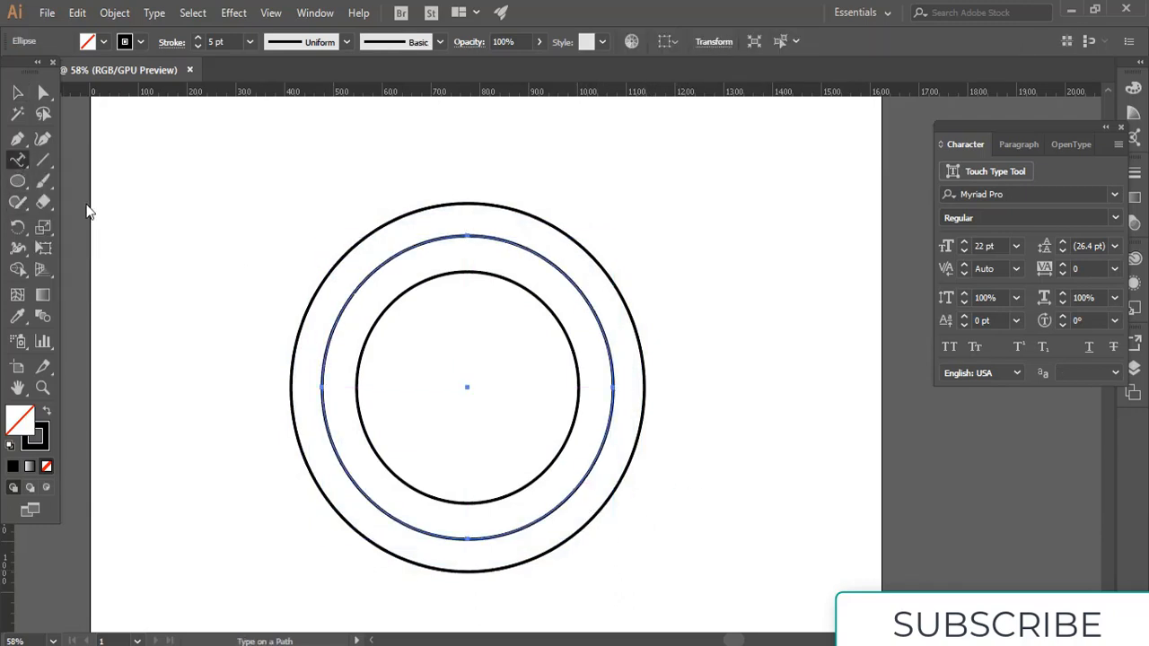
pyautogui.click(430, 533)
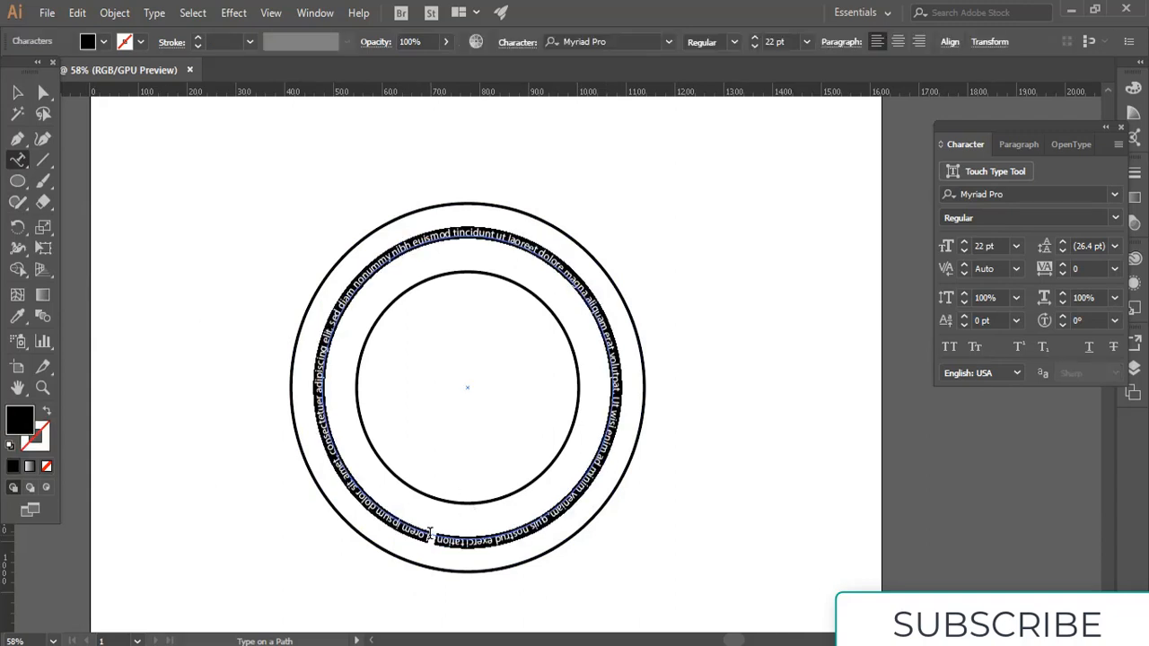
pyautogui.press('BackSpace')
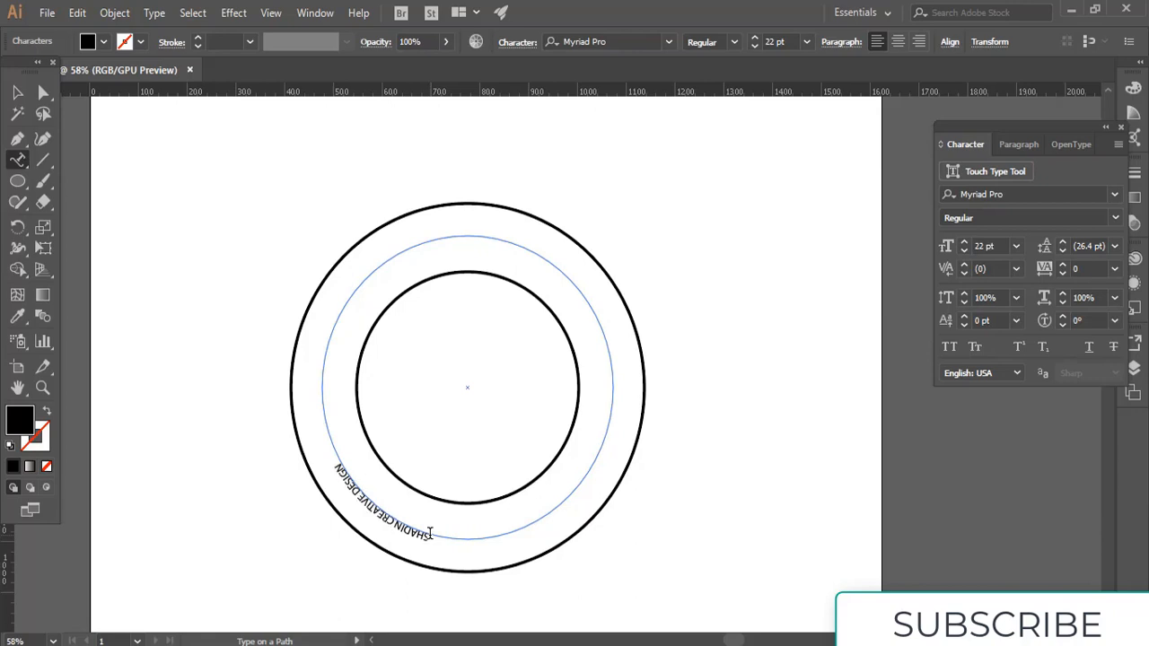
# Set the font size of the whole circular text to 63 pt
pyautogui.moveTo(434, 539)
pyautogui.mouseDown()
pyautogui.moveTo(338, 491)
pyautogui.moveTo(442, 547)
pyautogui.moveTo(427, 539)
pyautogui.mouseUp()
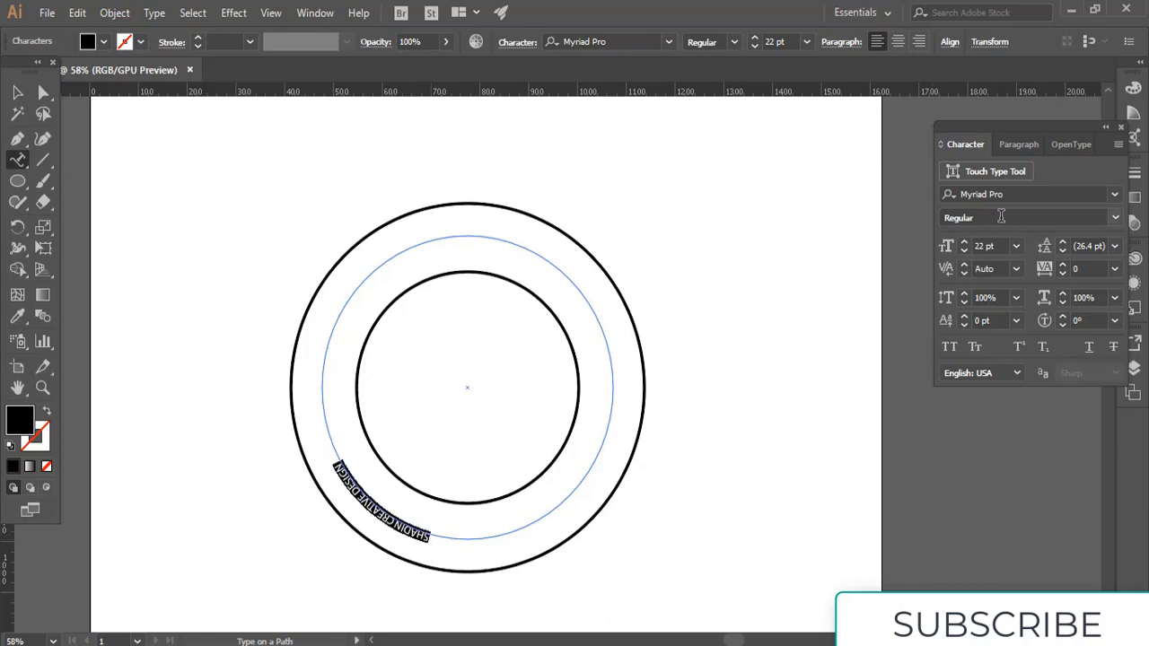
pyautogui.moveTo(966, 245); pyautogui.dragTo(966, 245)
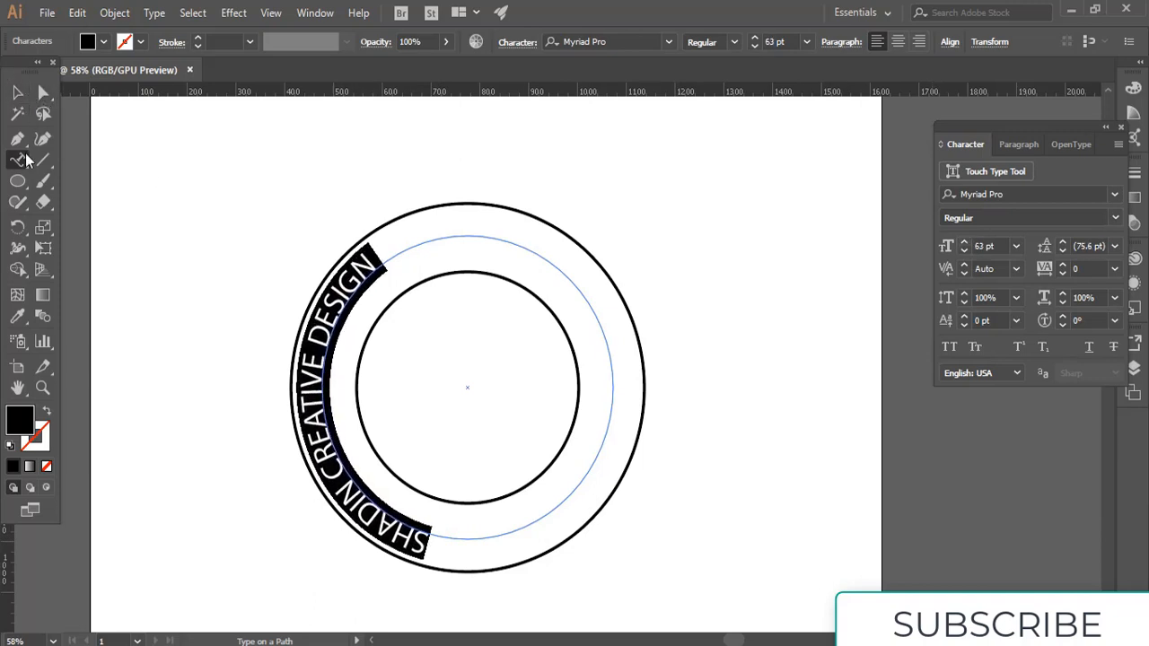
pyautogui.click(341, 310)
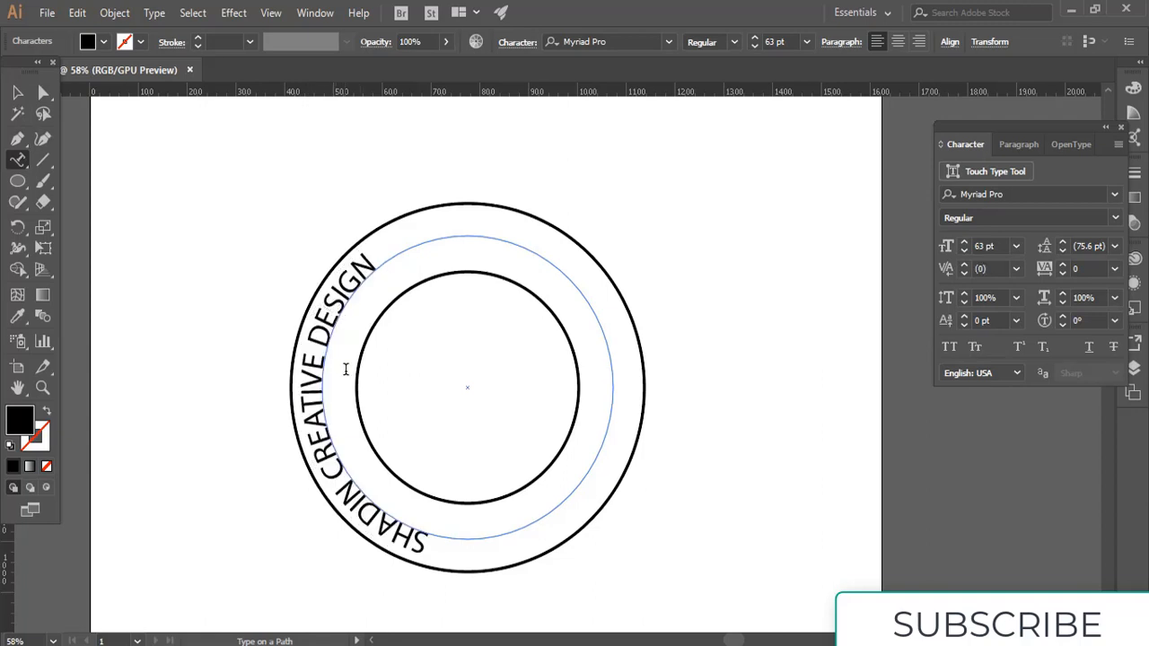
# Rotate the circular text to the lower part of the ring and flip it to the inside of its path
pyautogui.click(19, 95)
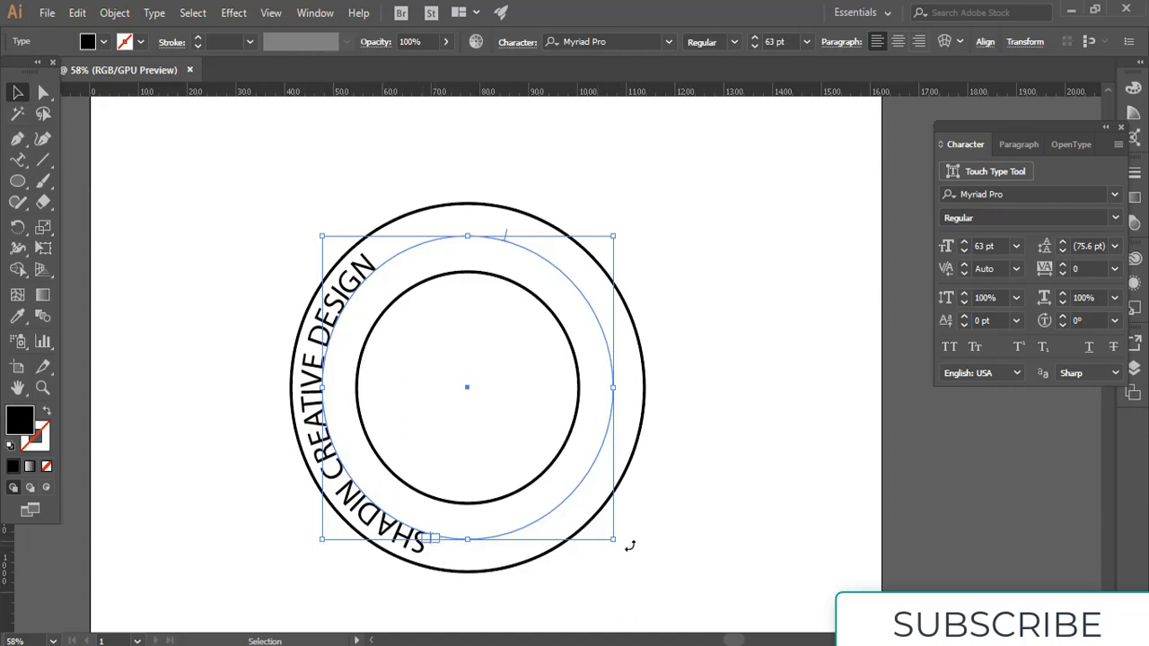
pyautogui.moveTo(630, 546); pyautogui.dragTo(679, 206)
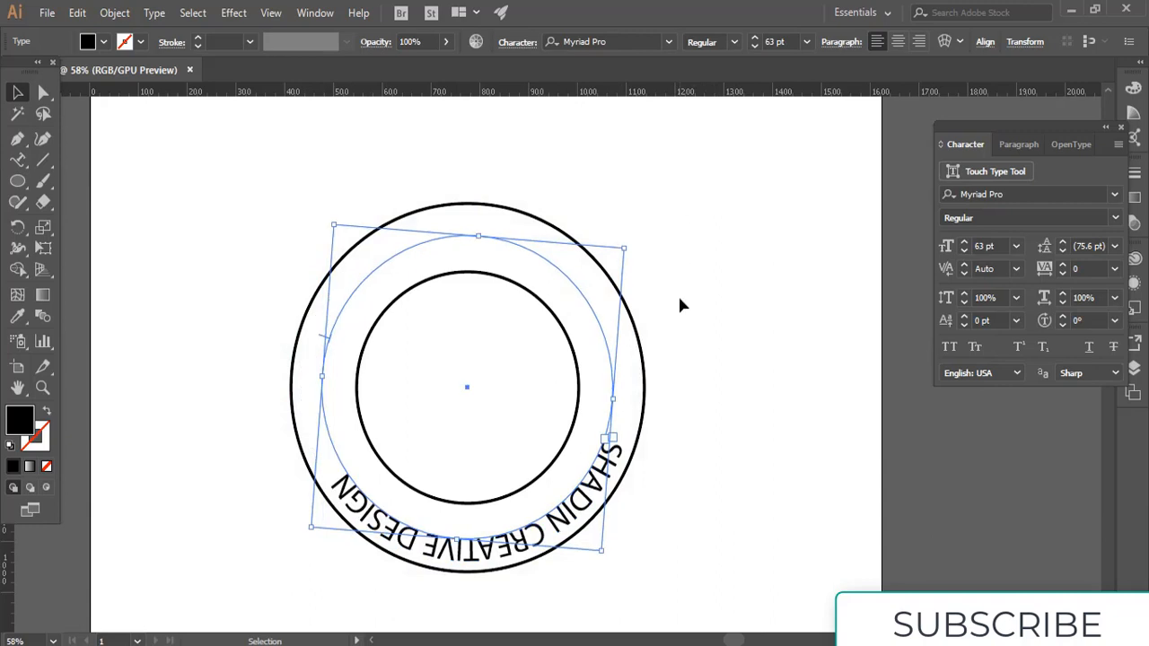
pyautogui.click(513, 617)
pyautogui.click(480, 568)
pyautogui.moveTo(323, 341); pyautogui.dragTo(344, 341)
pyautogui.click(740, 490)
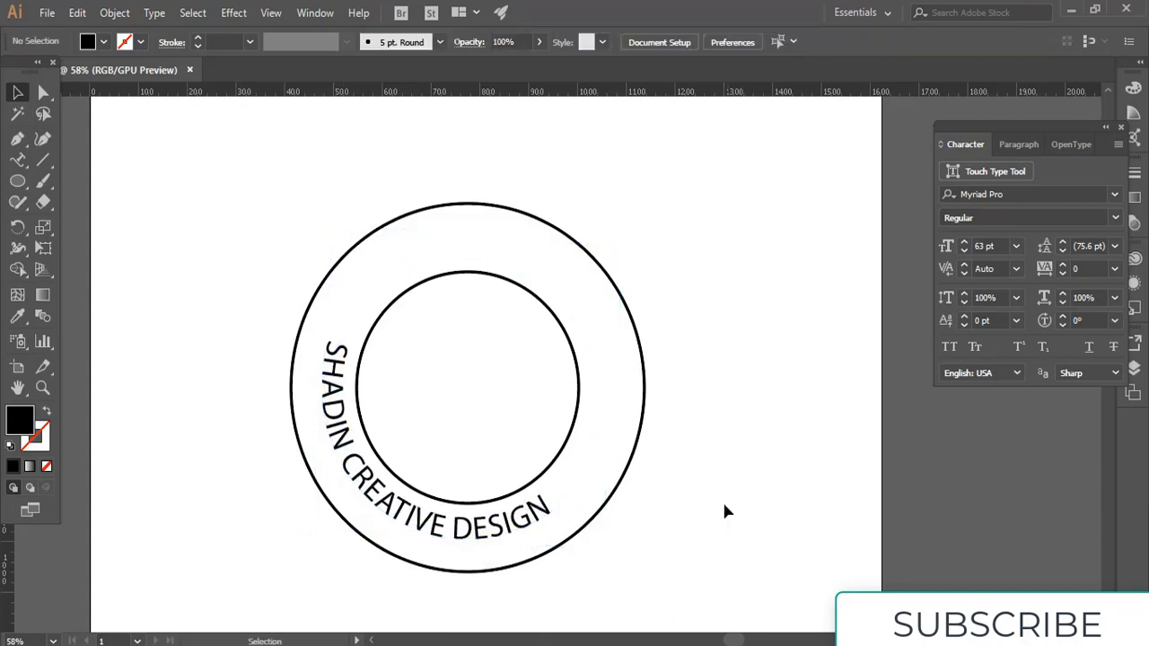
# Rotate the flipped text so it sits centred along the bottom of the ring
pyautogui.click(488, 540)
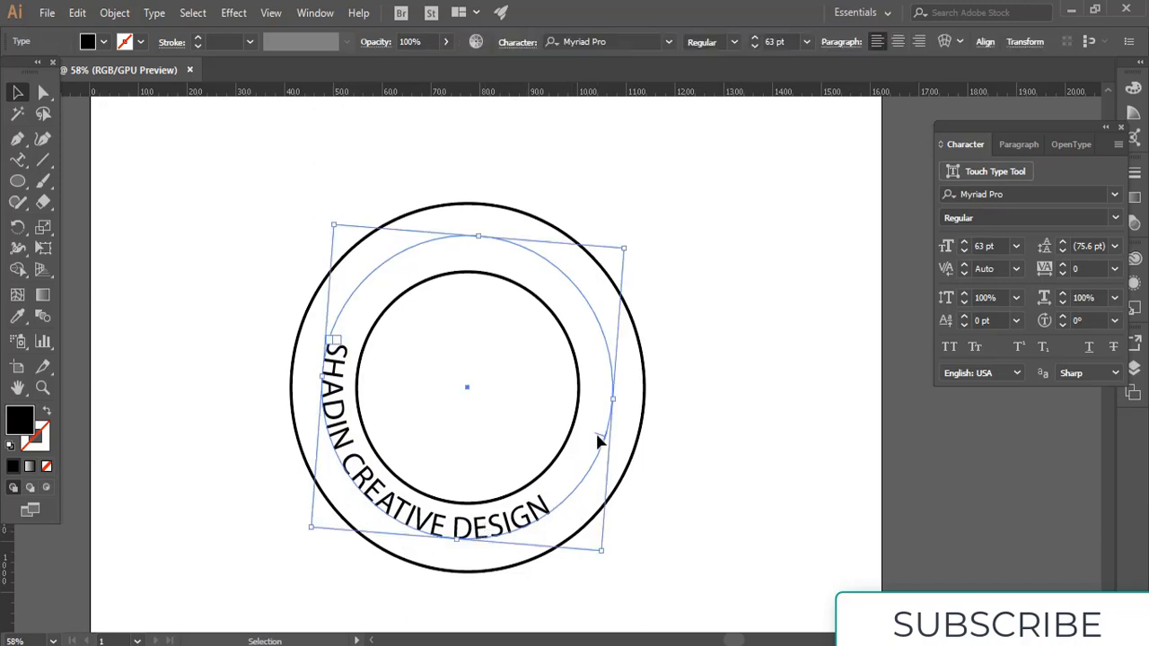
pyautogui.moveTo(599, 440)
pyautogui.mouseDown()
pyautogui.moveTo(629, 452)
pyautogui.moveTo(586, 437)
pyautogui.mouseUp()
pyautogui.moveTo(626, 239); pyautogui.dragTo(403, 568)
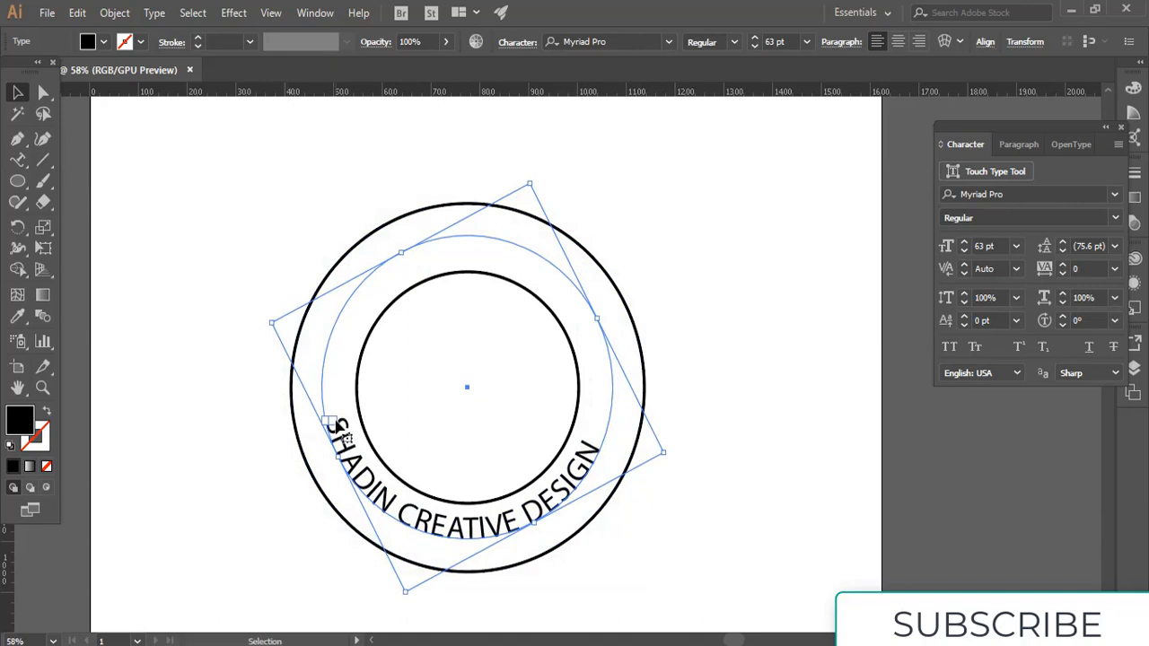
# Change the font style of the entire "SHADIN CREATIVE DESIGN" text to Bold
pyautogui.press('t')
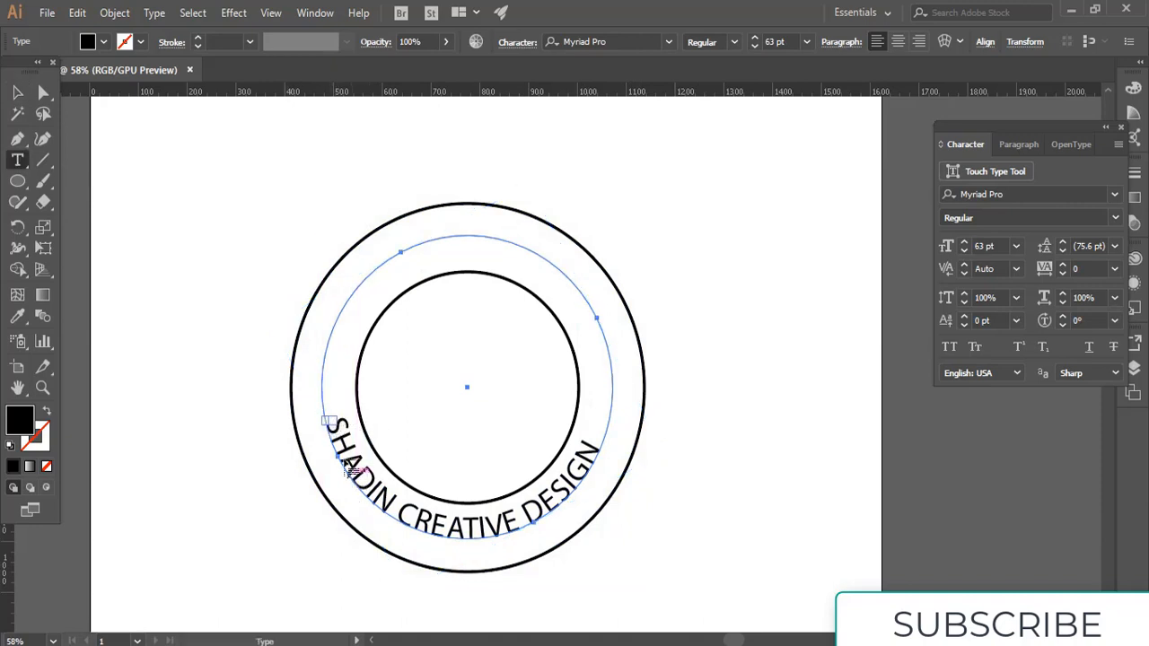
pyautogui.click(16, 92)
pyautogui.click(18, 161)
pyautogui.click(342, 442)
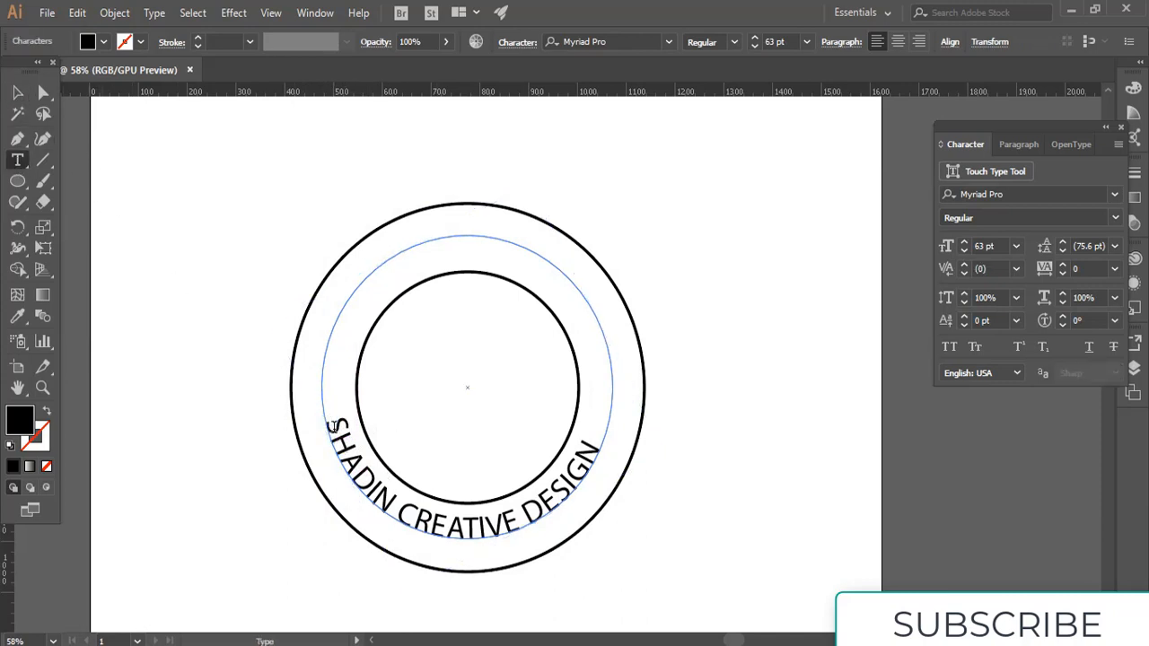
pyautogui.moveTo(334, 427); pyautogui.dragTo(610, 440)
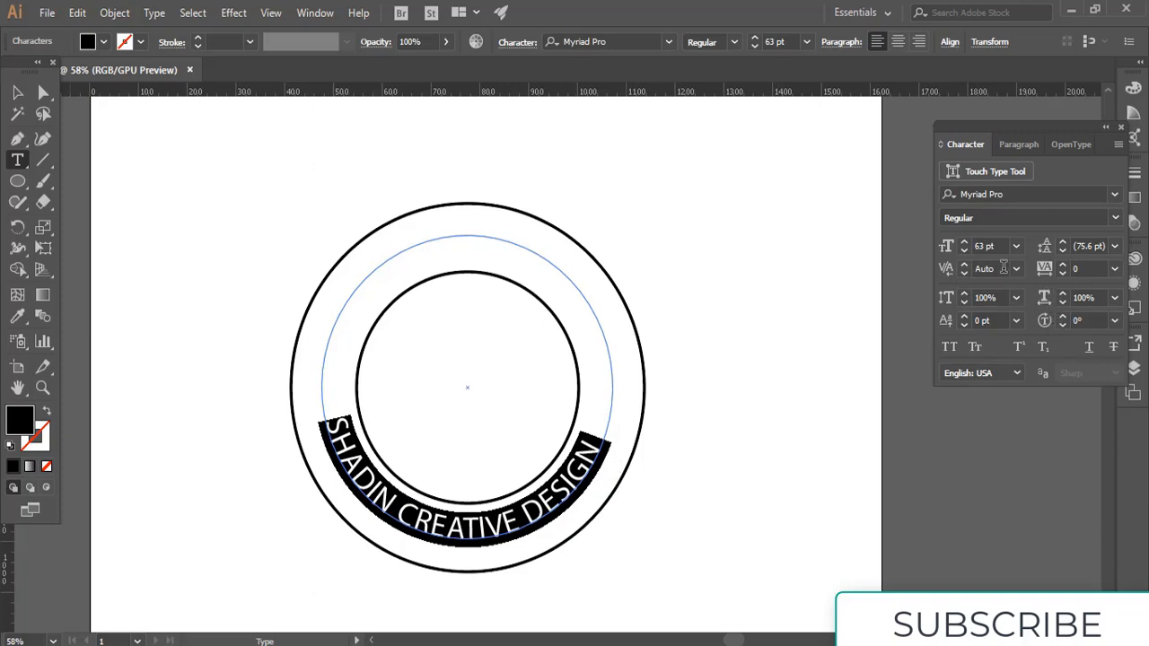
pyautogui.click(1116, 218)
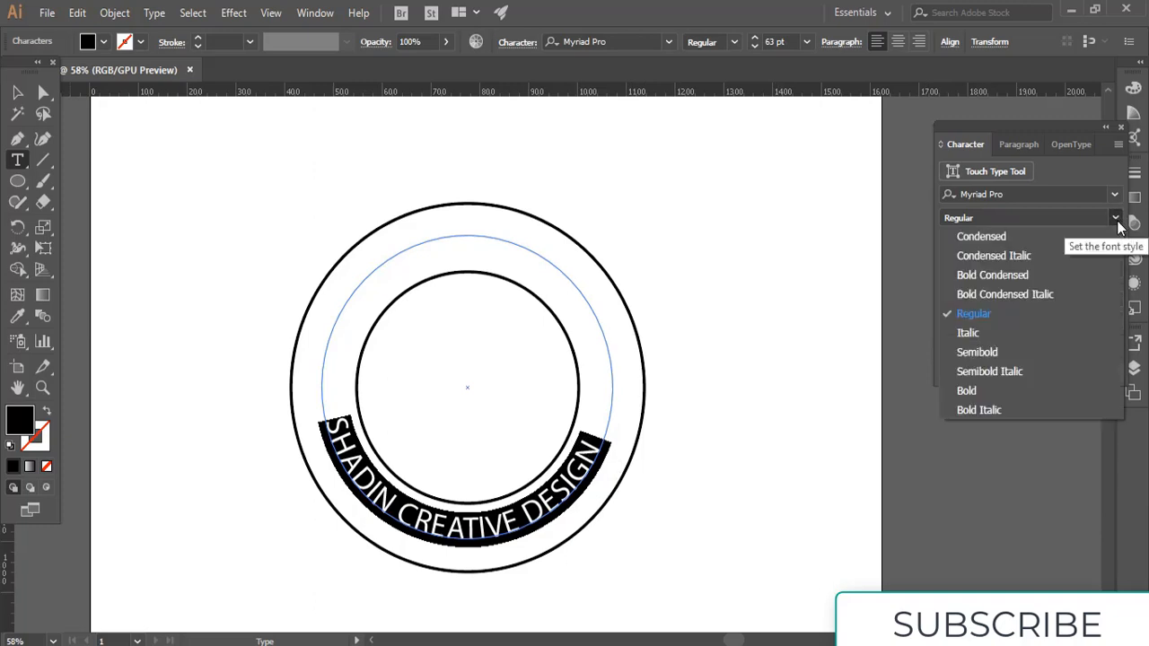
pyautogui.click(967, 391)
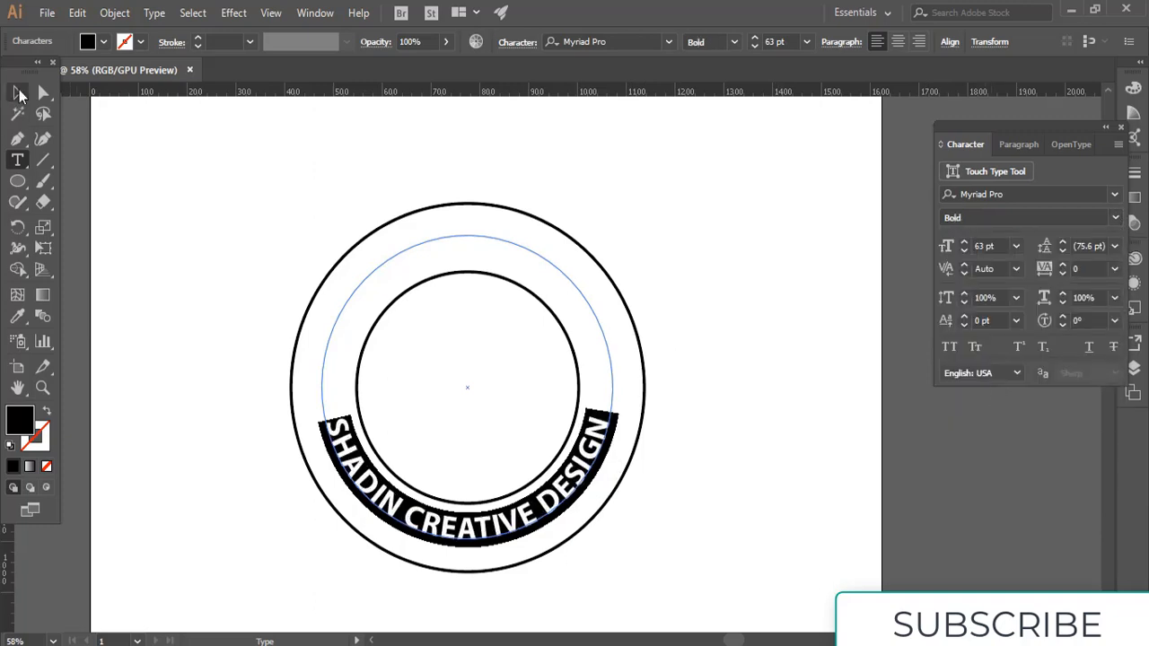
pyautogui.click(18, 92)
pyautogui.click(723, 435)
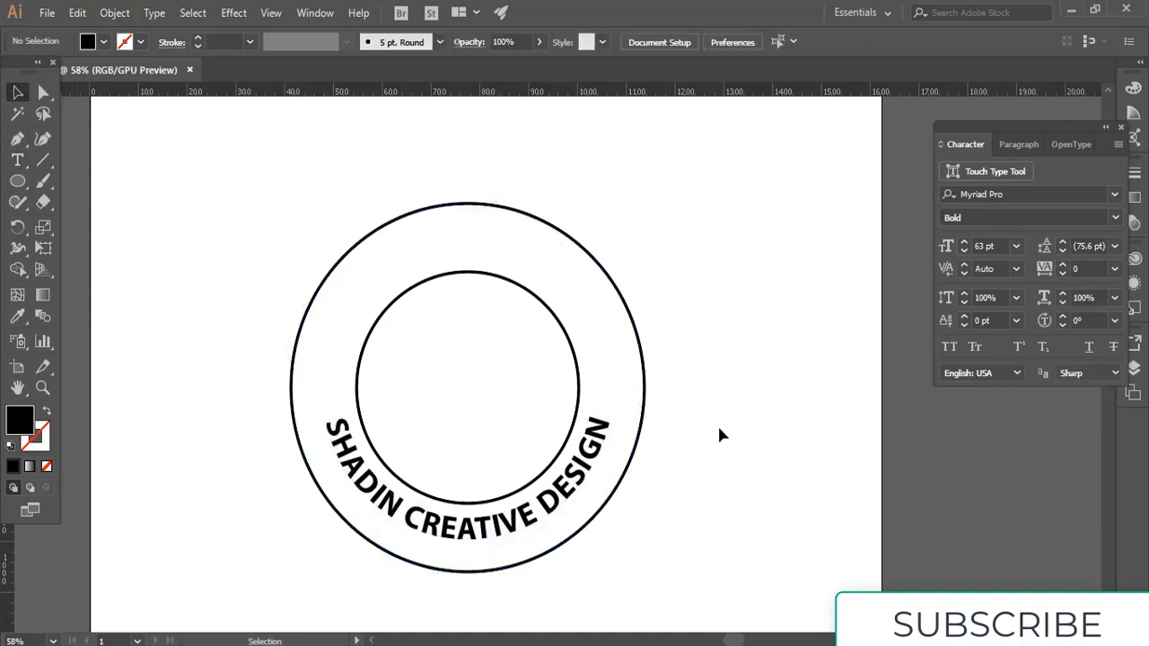
# Set the outer circle's stroke weight to 13 pt and apply the lens-shaped Width Profile 1 to it
pyautogui.click(573, 240)
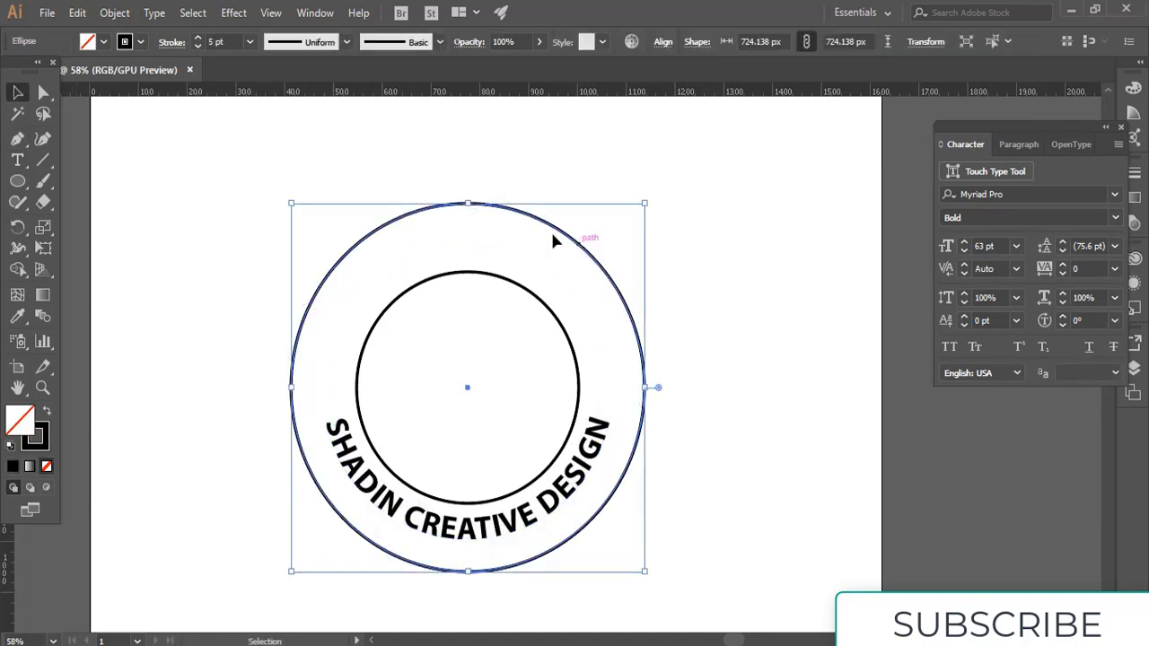
pyautogui.click(198, 38)
pyautogui.click(198, 37)
pyautogui.click(198, 38)
pyautogui.click(198, 37)
pyautogui.click(197, 38)
pyautogui.click(198, 37)
pyautogui.click(198, 38)
pyautogui.click(197, 37)
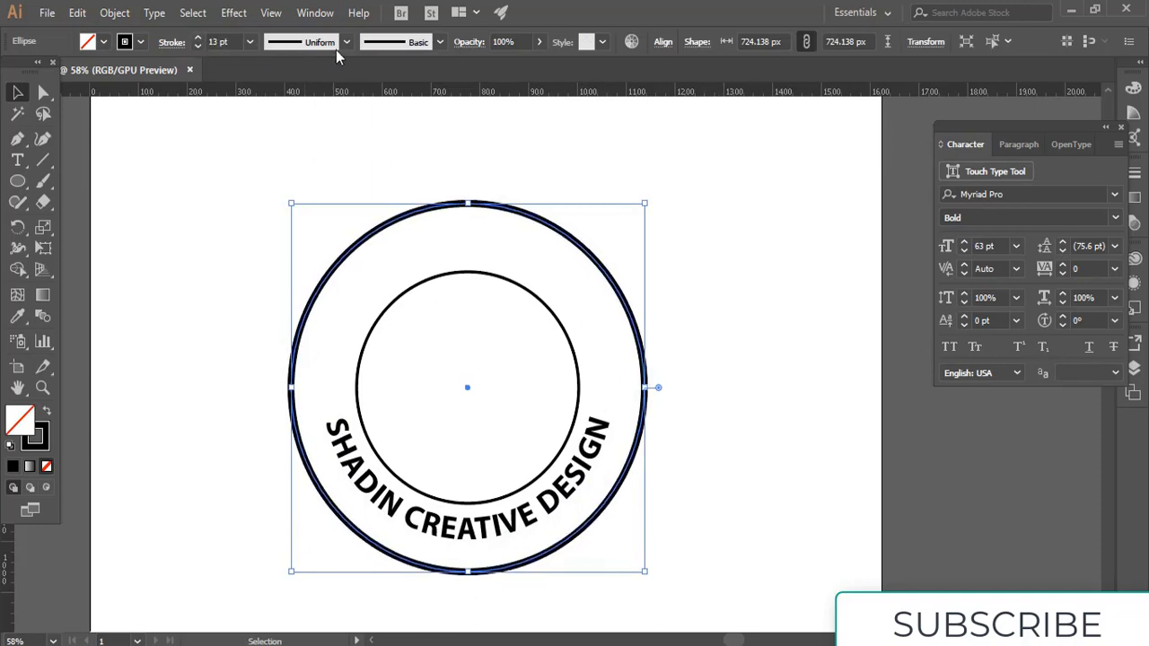
pyautogui.click(346, 42)
pyautogui.click(301, 99)
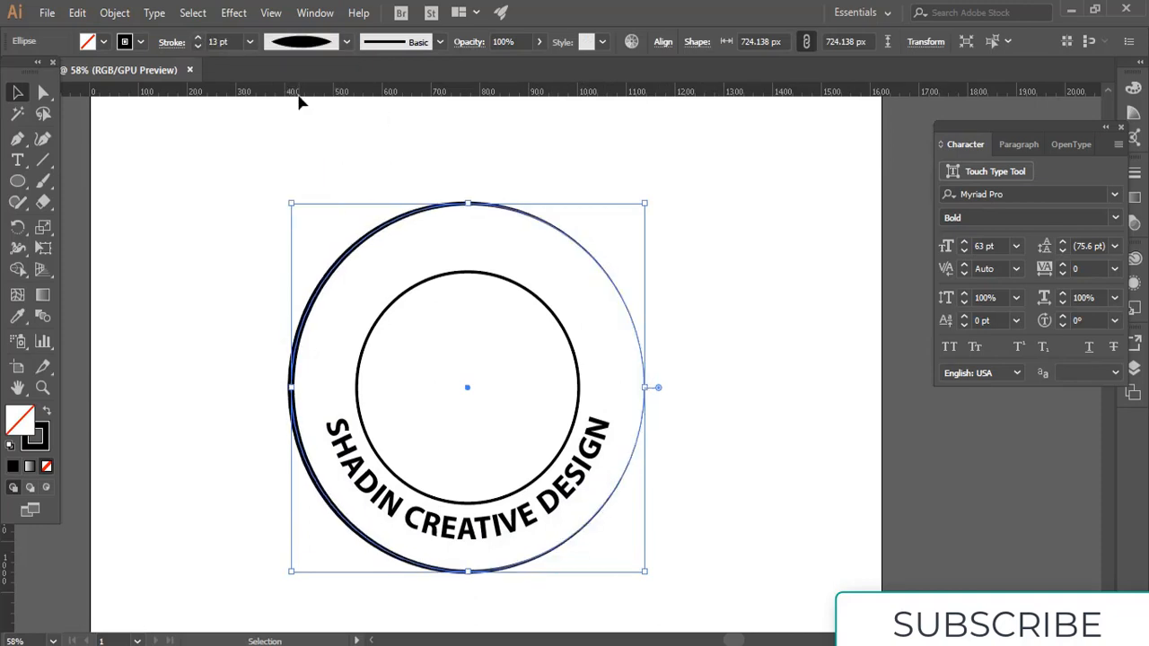
# Try Width Profile 6 and Width Profile 2 on the outer circle's stroke, and return to Width Profile 1
pyautogui.click(347, 43)
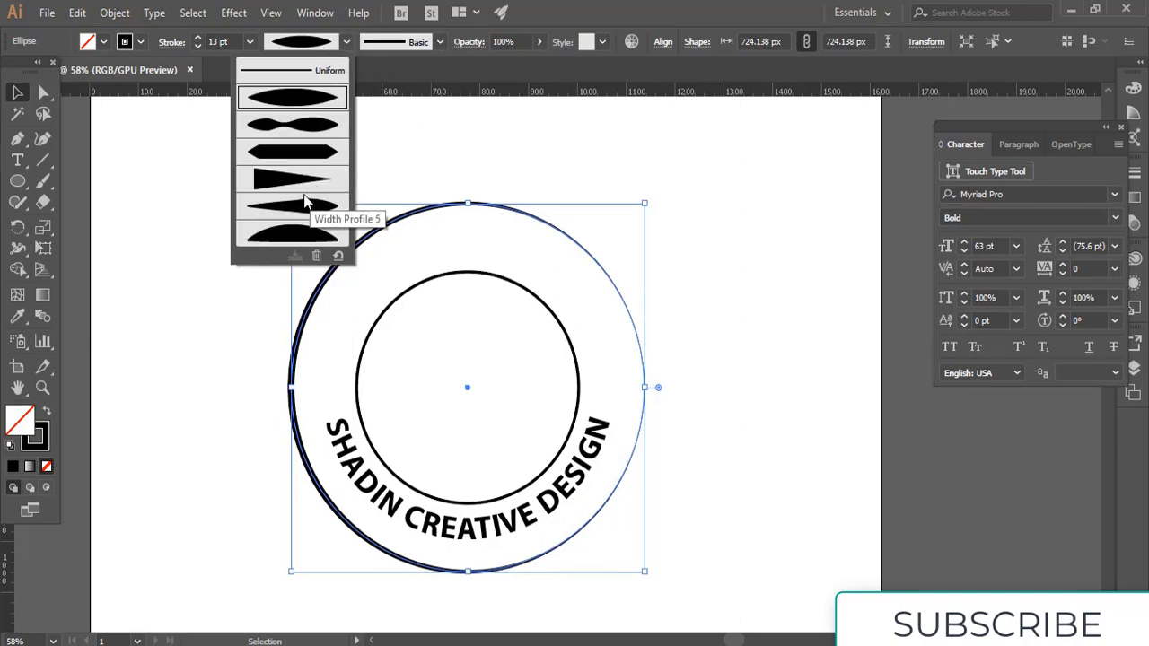
pyautogui.click(291, 235)
pyautogui.click(346, 42)
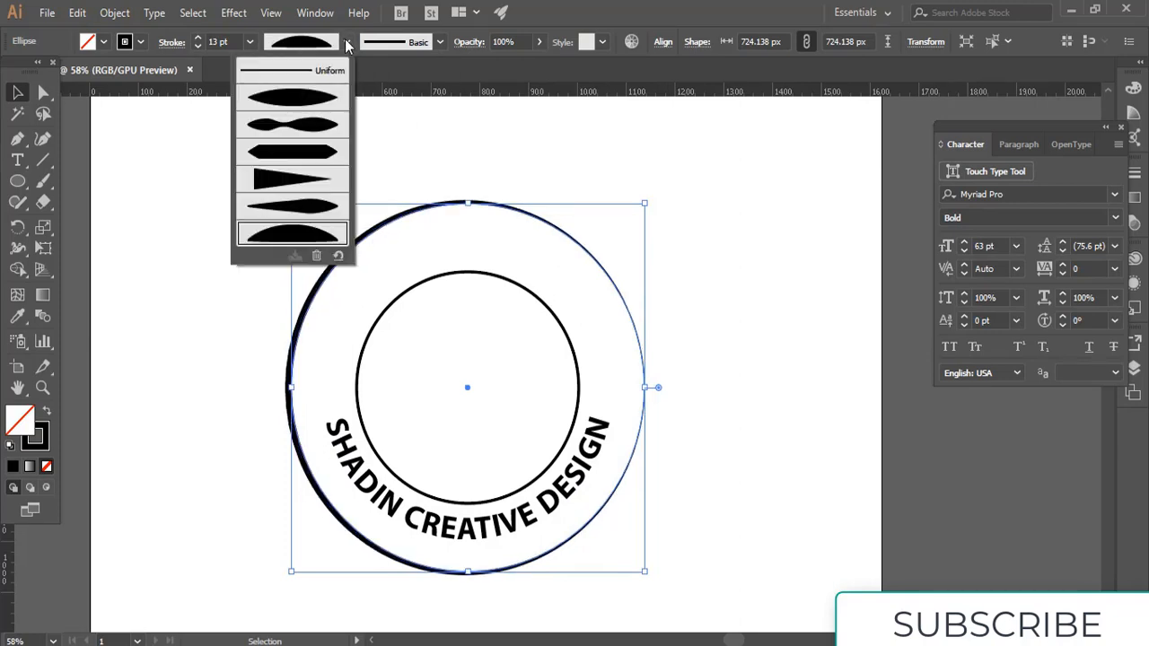
pyautogui.click(299, 134)
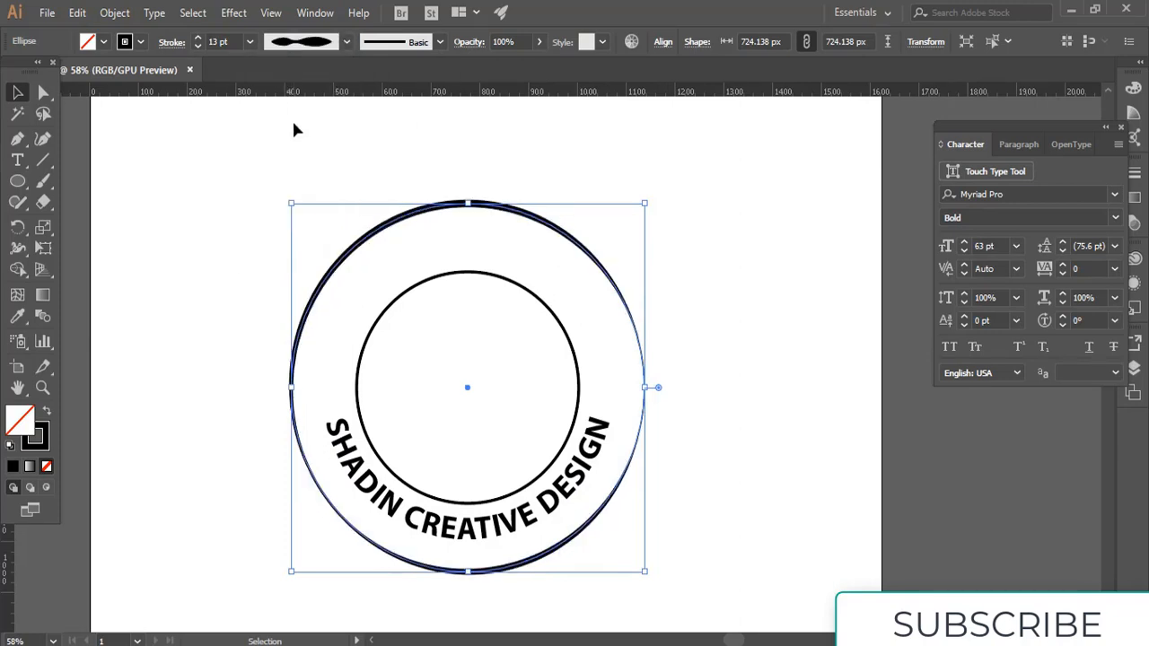
pyautogui.click(346, 43)
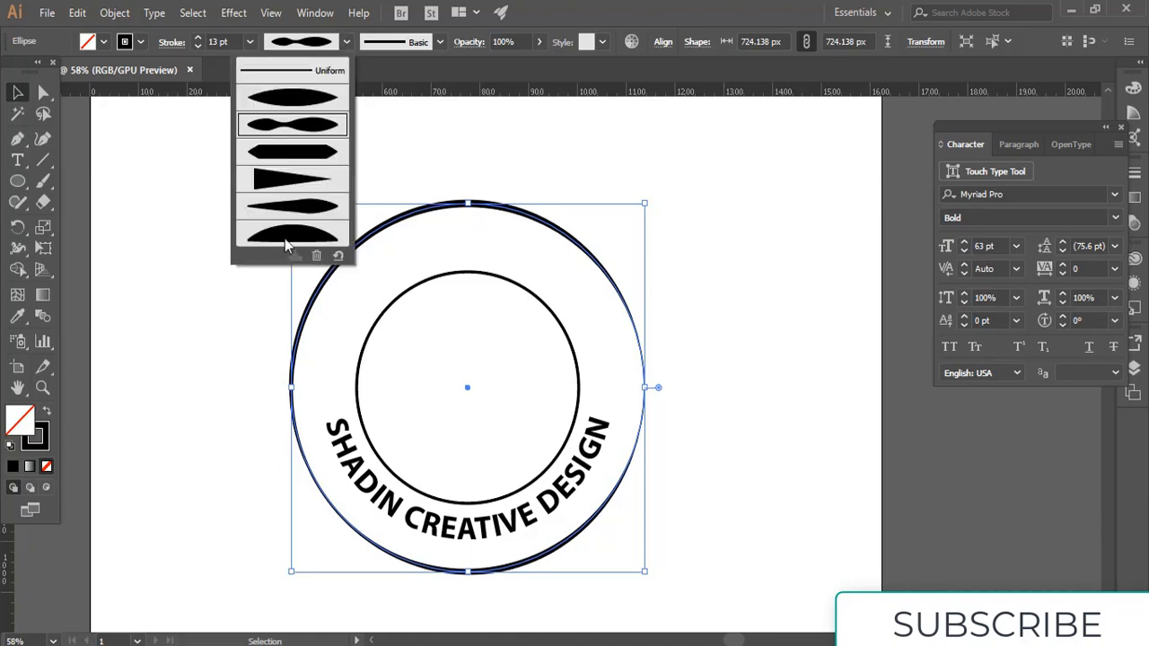
pyautogui.click(299, 98)
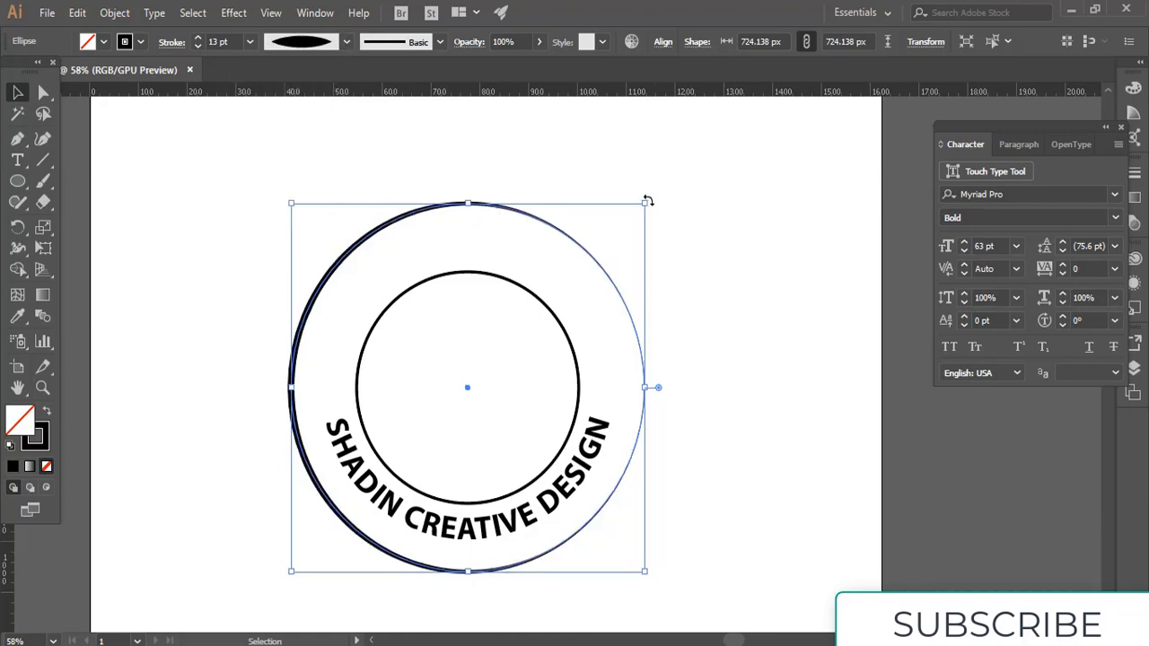
# Rotate the outer circle so the thickest part of its stroke lies at the bottom and the thinnest at the top
pyautogui.moveTo(652, 197)
pyautogui.mouseDown()
pyautogui.moveTo(572, 159)
pyautogui.moveTo(308, 215)
pyautogui.moveTo(302, 245)
pyautogui.mouseUp()
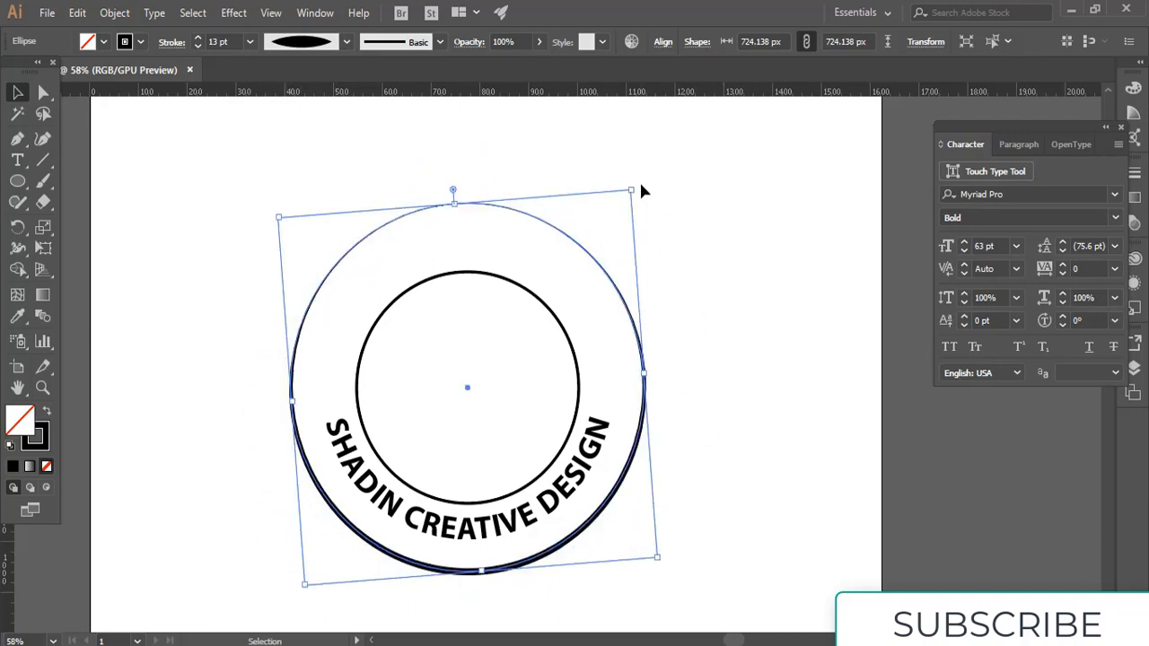
pyautogui.moveTo(642, 190); pyautogui.dragTo(666, 184)
pyautogui.click(705, 257)
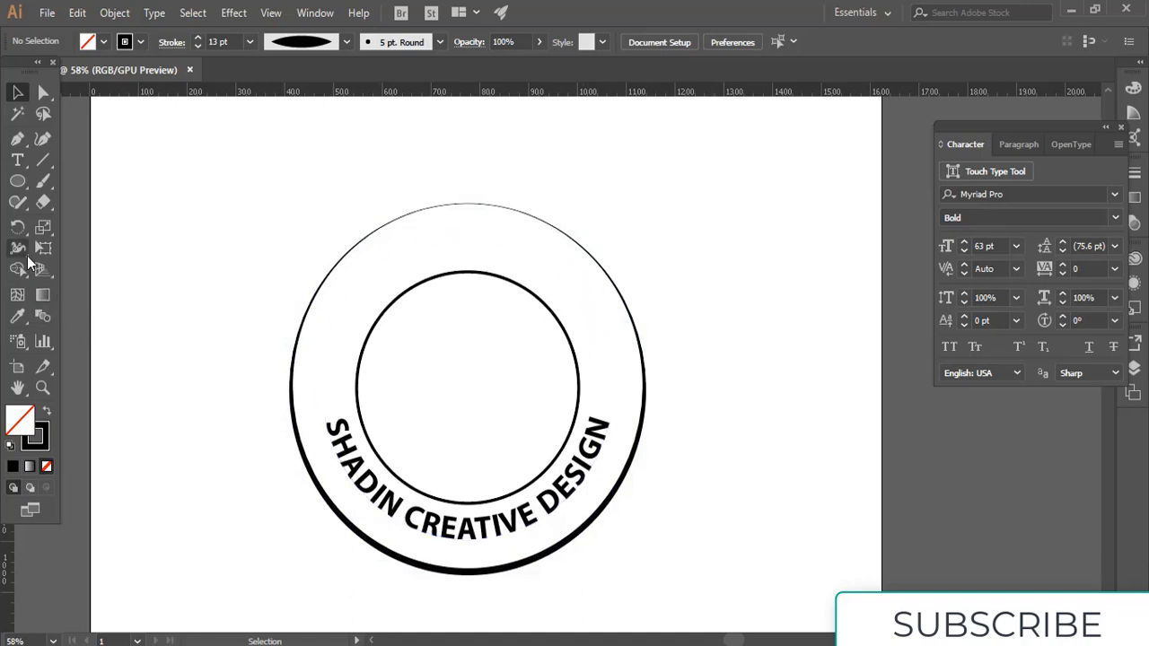
# Draw a small five-pointed star in the ring above the start of the curved text and swap its colours to solid black fill without stroke
pyautogui.click(19, 184)
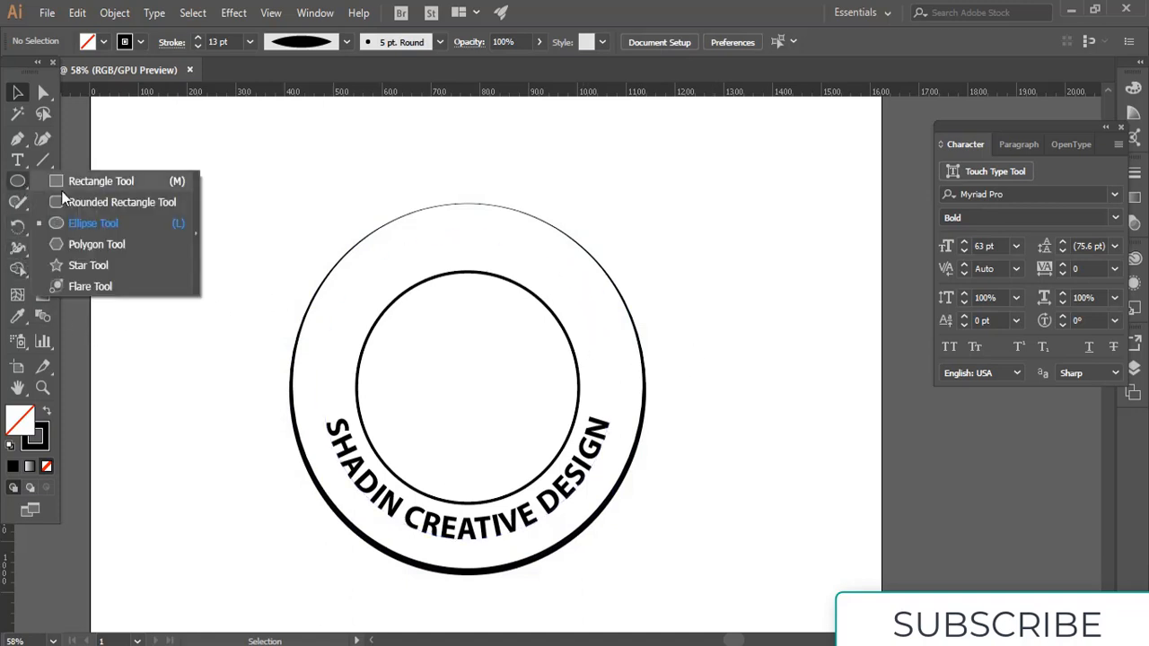
pyautogui.click(89, 265)
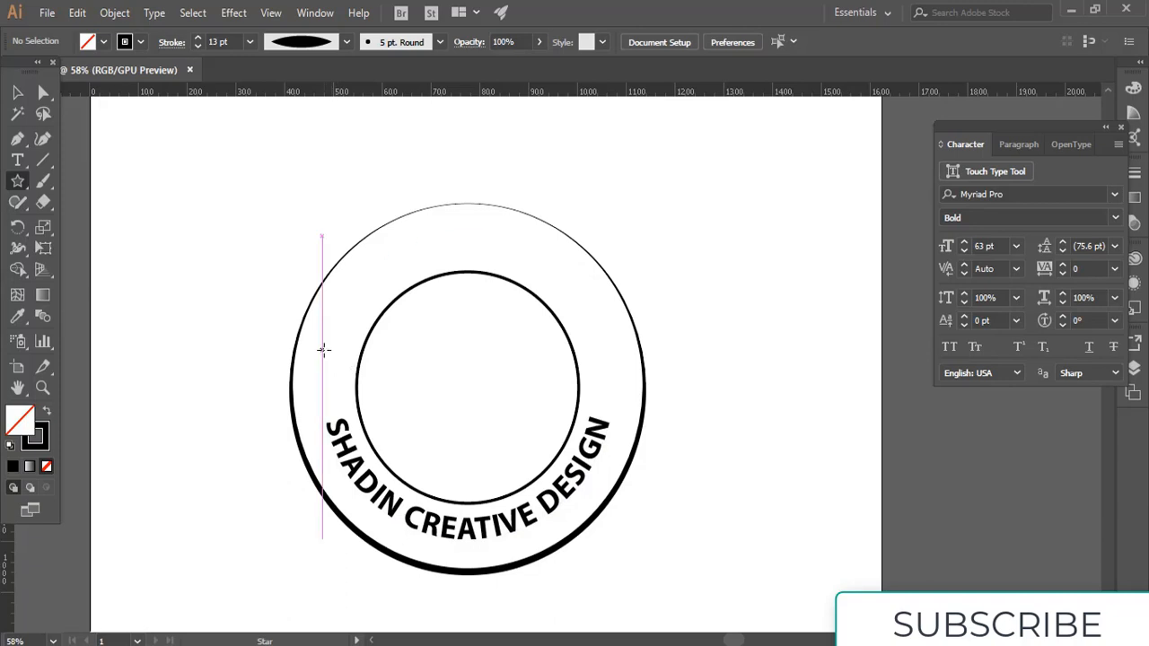
pyautogui.moveTo(324, 365); pyautogui.dragTo(340, 381)
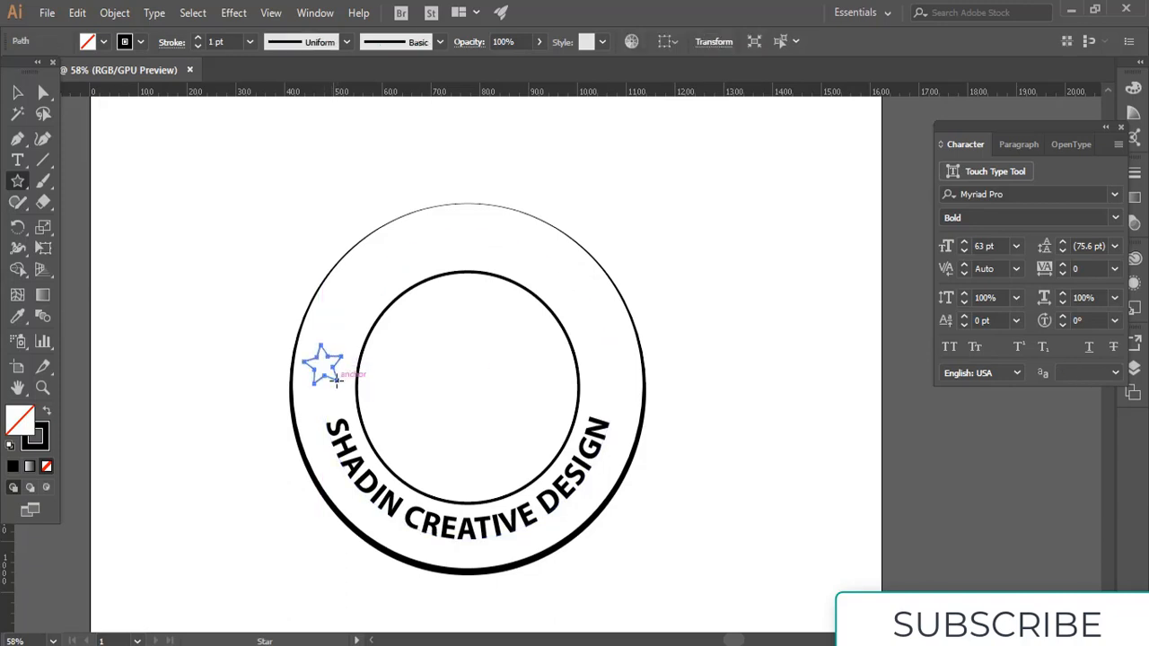
pyautogui.click(48, 414)
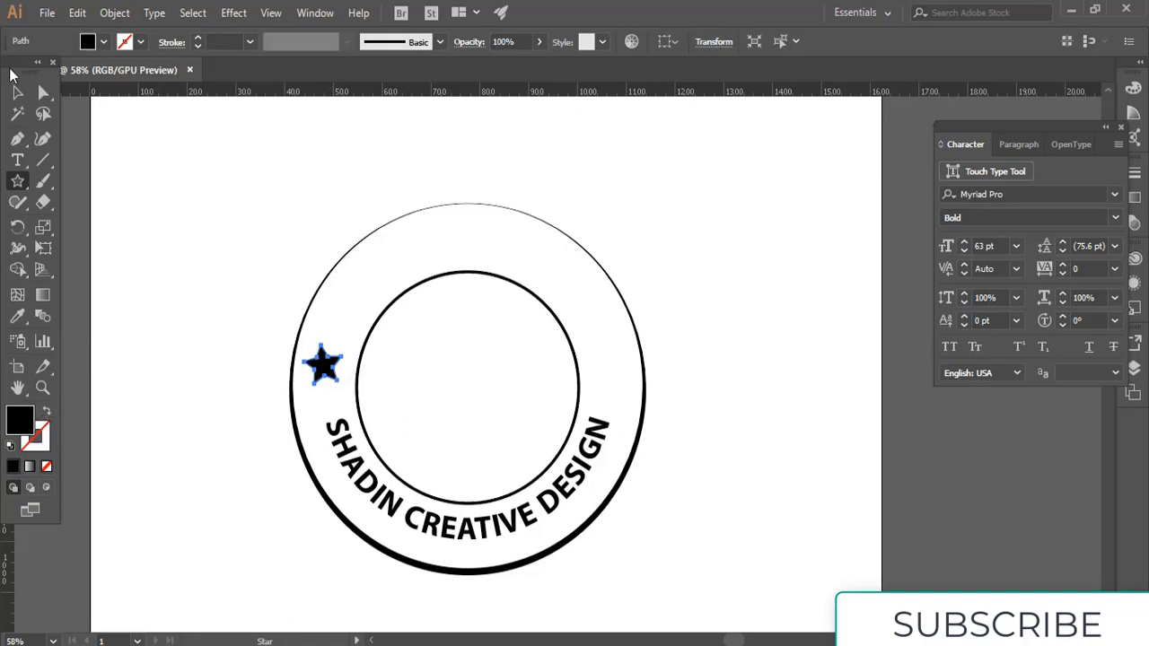
# Copy the star straight across to the opposite side of the ring, above the end of the text
pyautogui.press('v')
pyautogui.hotkey('ctrl', 'shift', 'a')
pyautogui.click(328, 370)
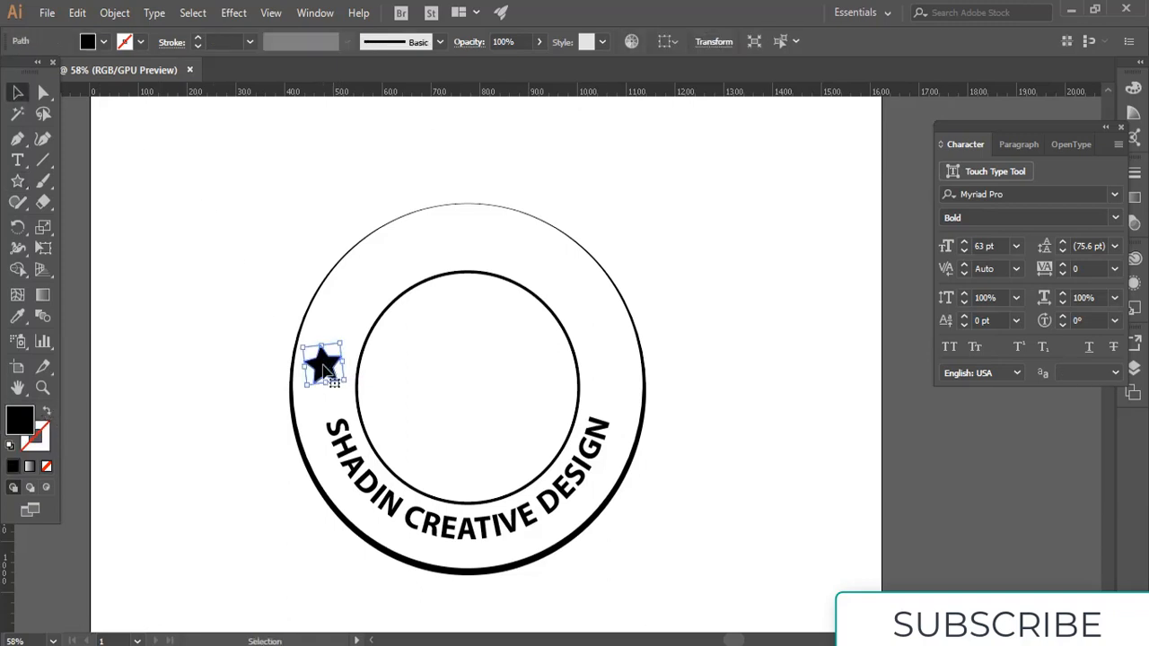
pyautogui.moveTo(320, 374); pyautogui.dragTo(610, 381)
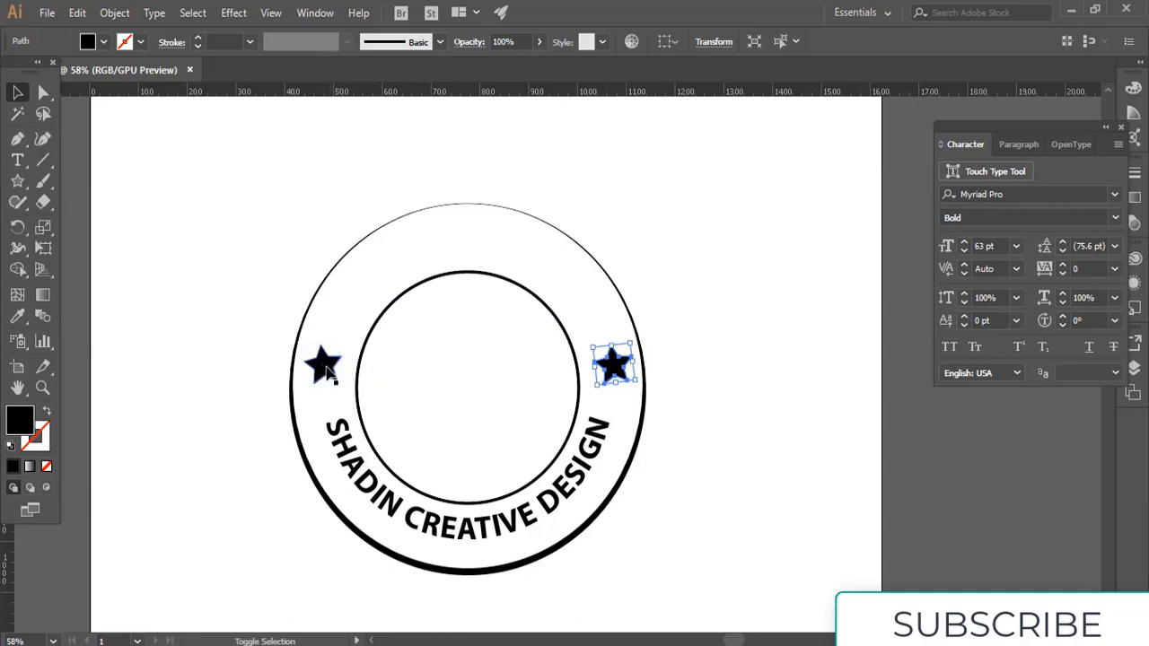
# Select both stars together and duplicate them higher up in the ring, fitting the right-hand copy to the band
pyautogui.click(327, 368)
pyautogui.click(616, 376)
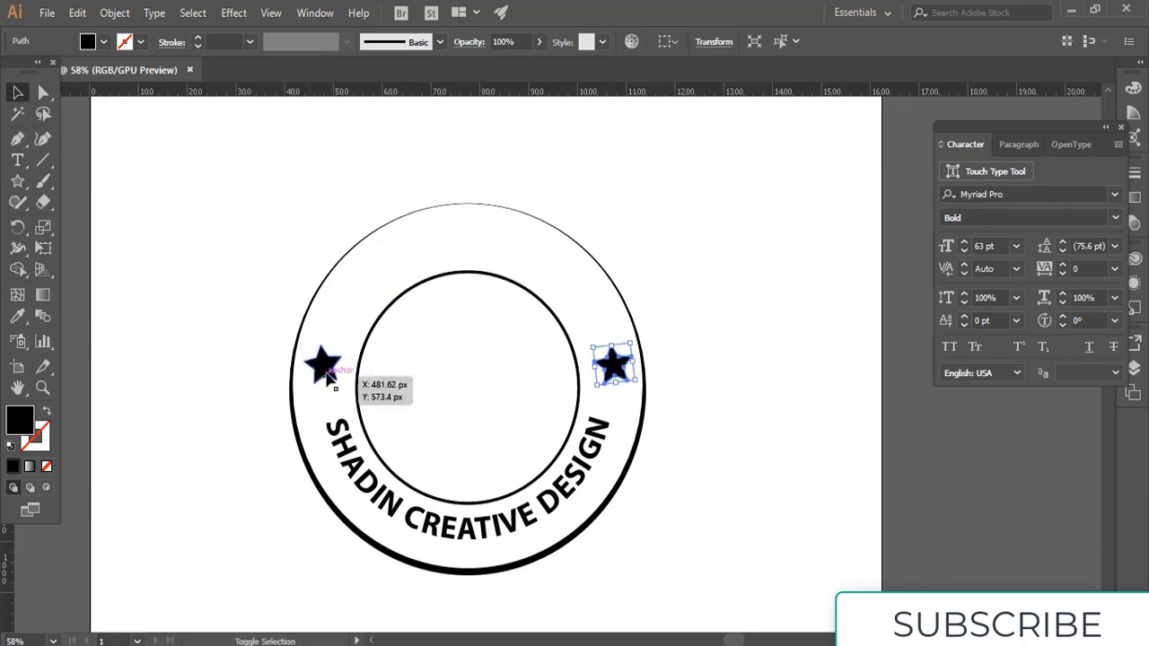
pyautogui.keyDown('shift'); pyautogui.click(329, 375); pyautogui.keyUp('shift')
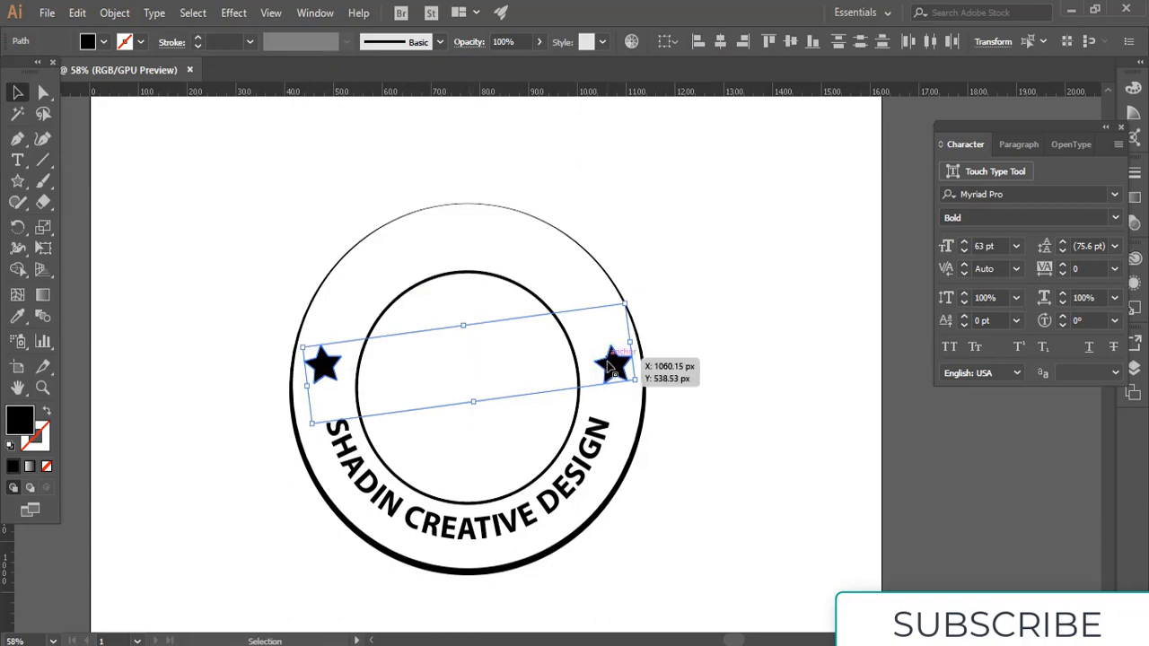
pyautogui.moveTo(611, 366); pyautogui.dragTo(599, 311)
pyautogui.click(673, 308)
# Shift the upper-left star to the right so it sits between the inner and outer circles
pyautogui.click(323, 310)
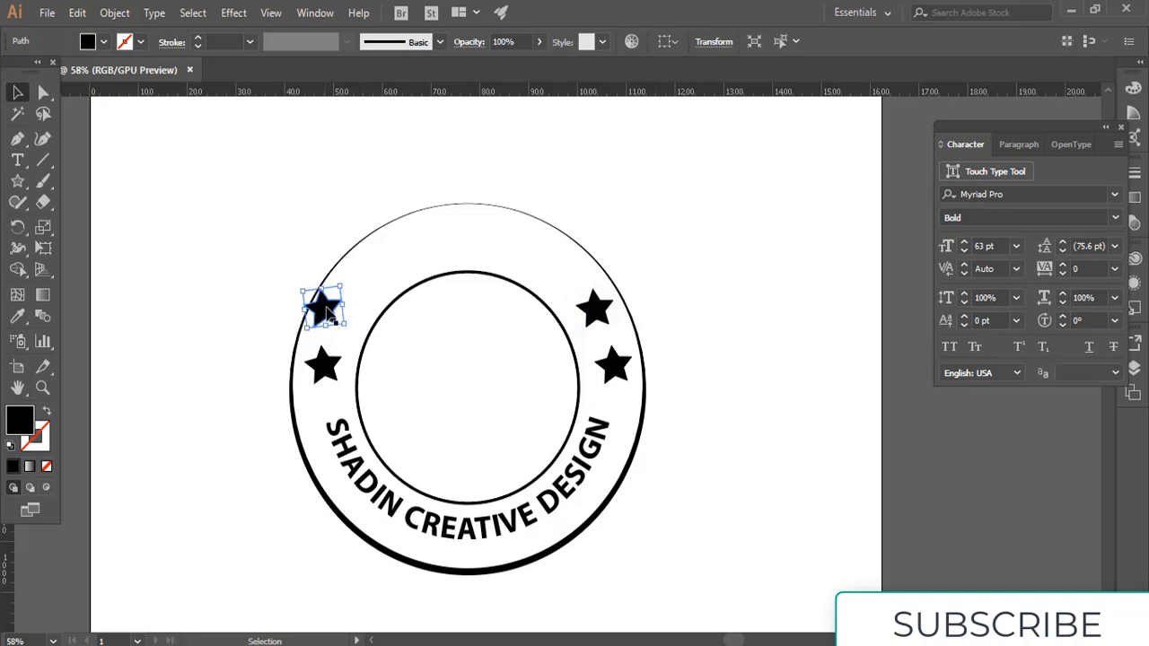
pyautogui.click(343, 300)
pyautogui.moveTo(325, 310); pyautogui.dragTo(345, 310)
pyautogui.click(641, 268)
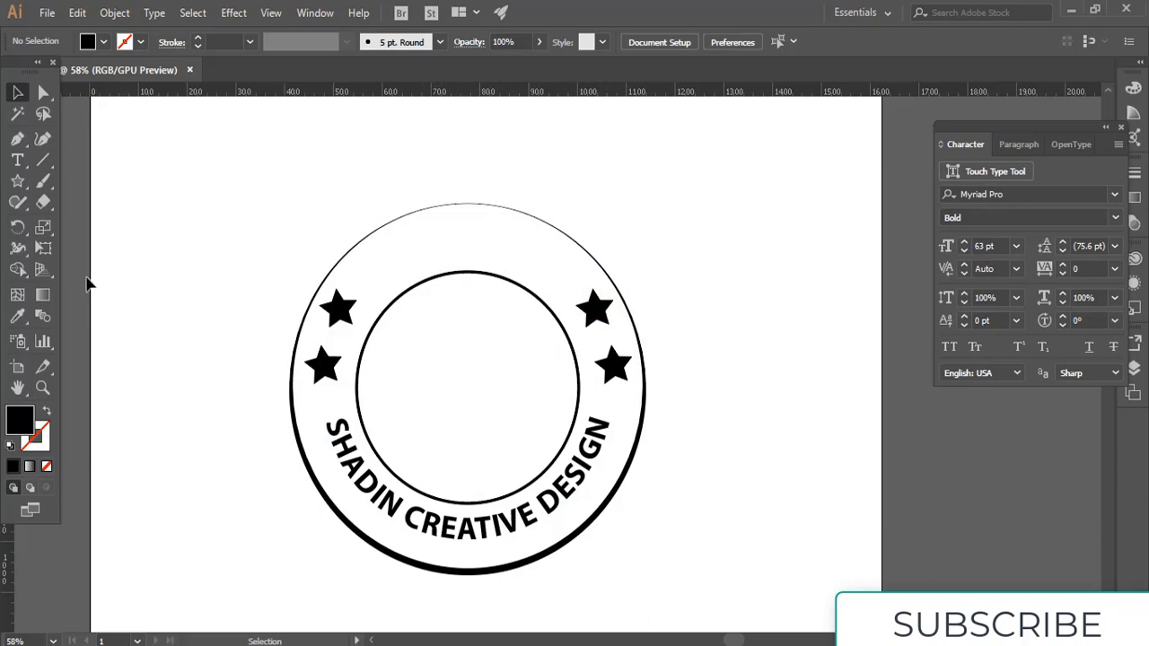
# Add a smaller concentric copy of the inner circle just inside it
pyautogui.click(21, 183)
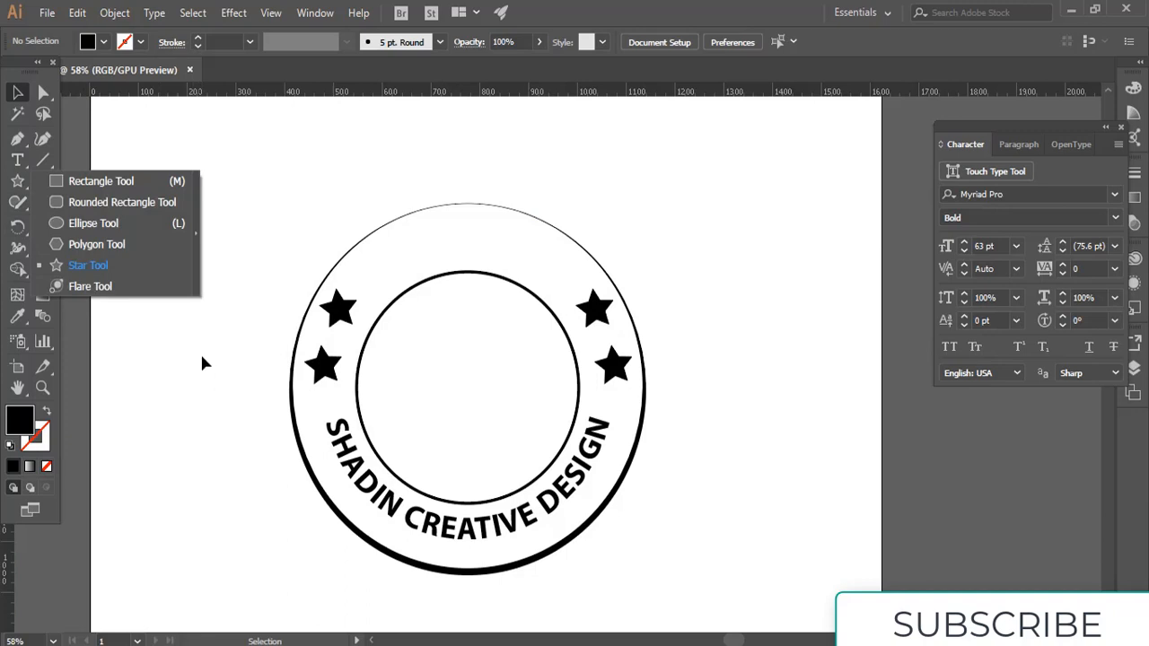
pyautogui.click(512, 504)
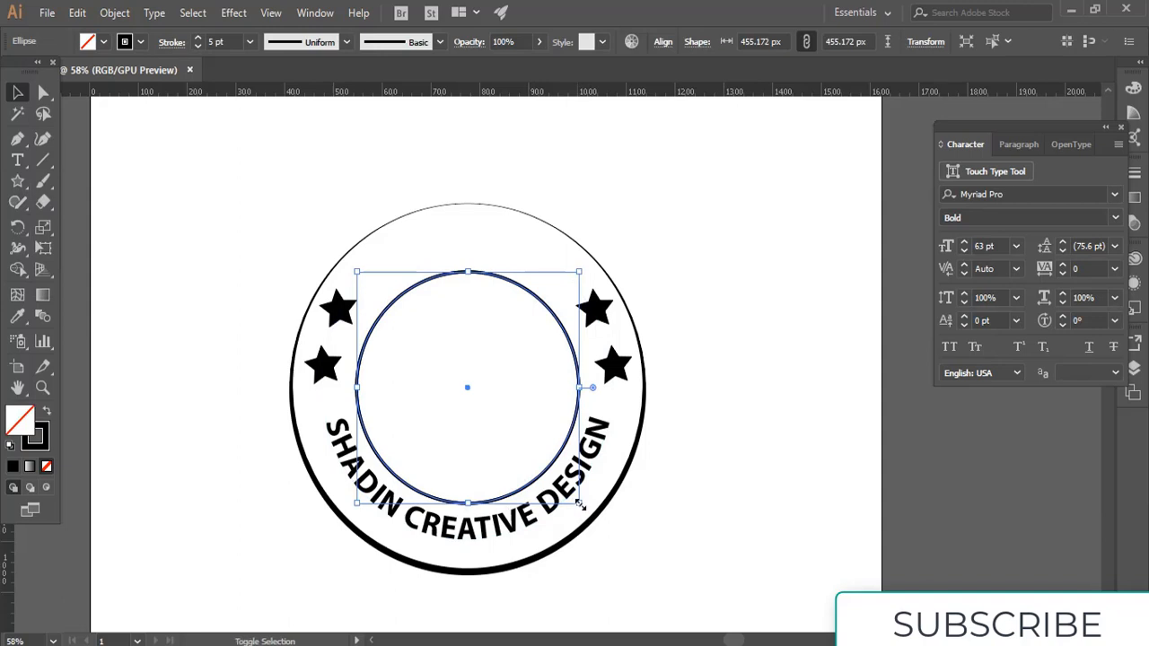
pyautogui.moveTo(581, 505); pyautogui.dragTo(571, 486)
pyautogui.click(718, 483)
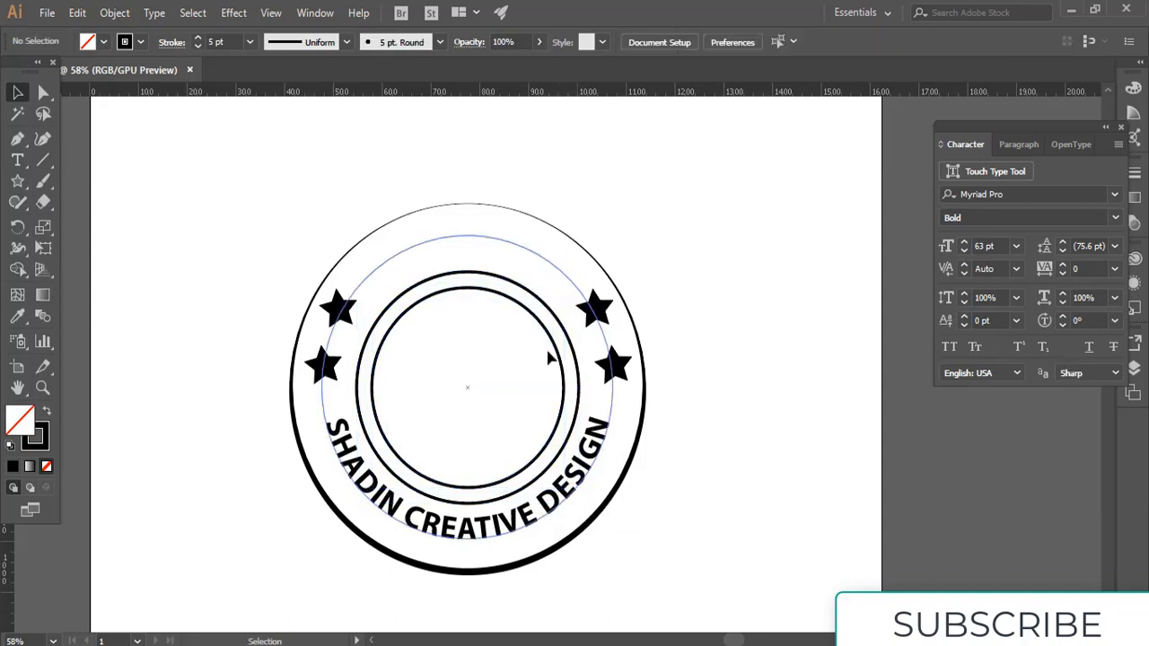
# Try the Path Eraser tool on the smaller concentric circle, delete the circle twice and undo each deletion
pyautogui.click(468, 289)
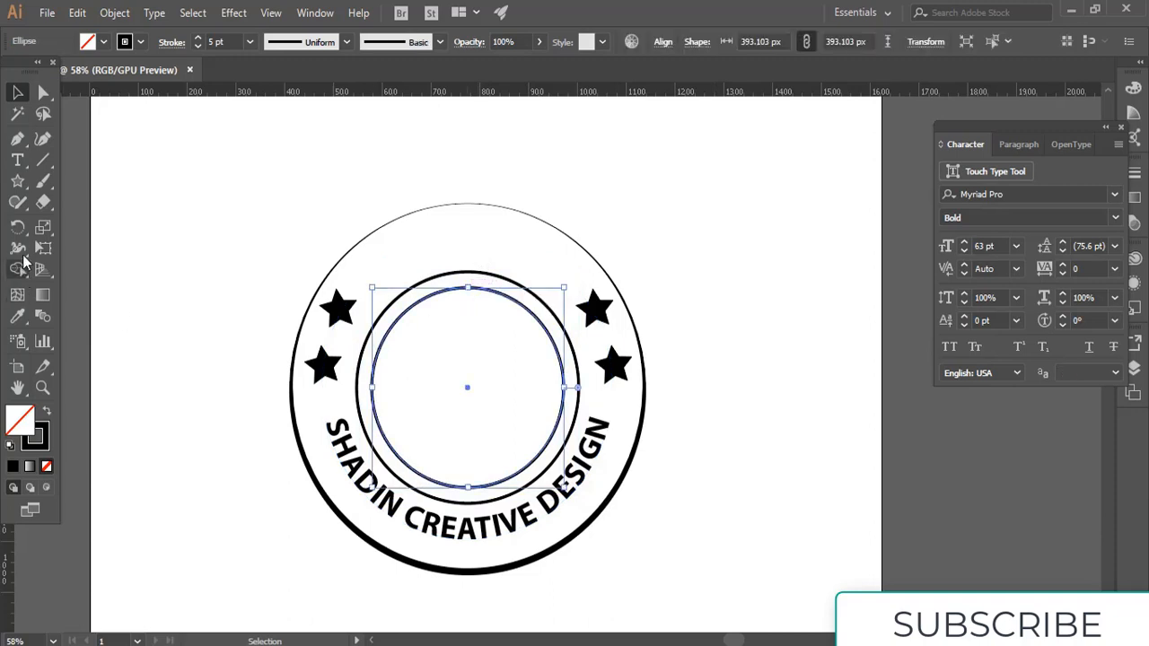
pyautogui.click(18, 203)
pyautogui.click(106, 266)
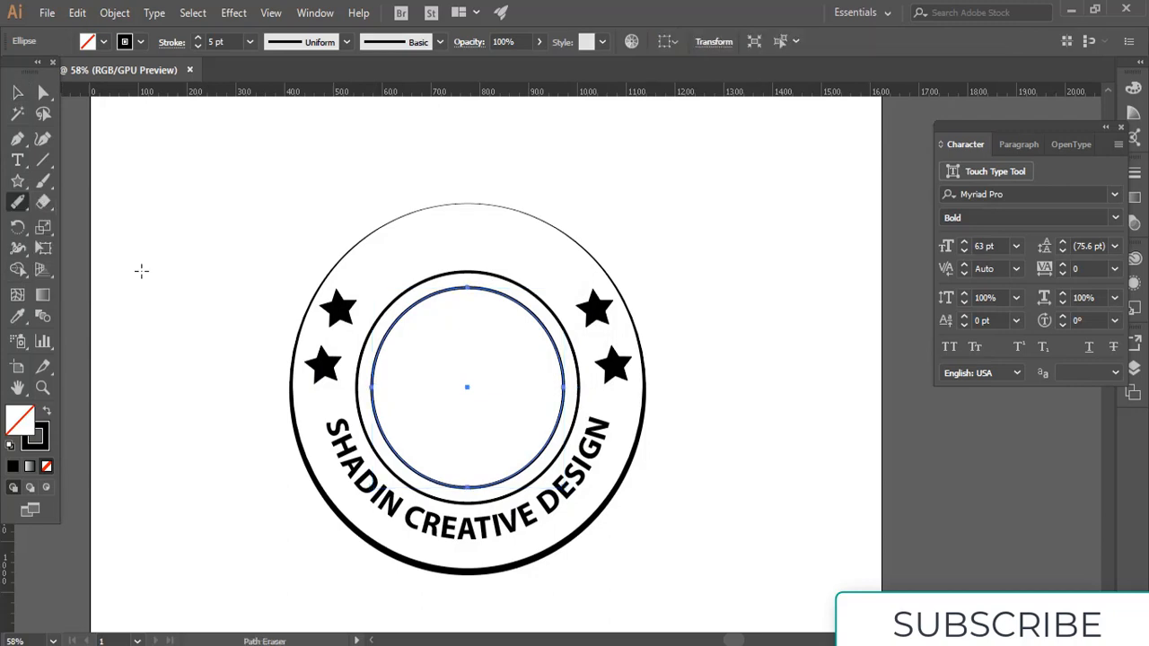
pyautogui.press('Delete')
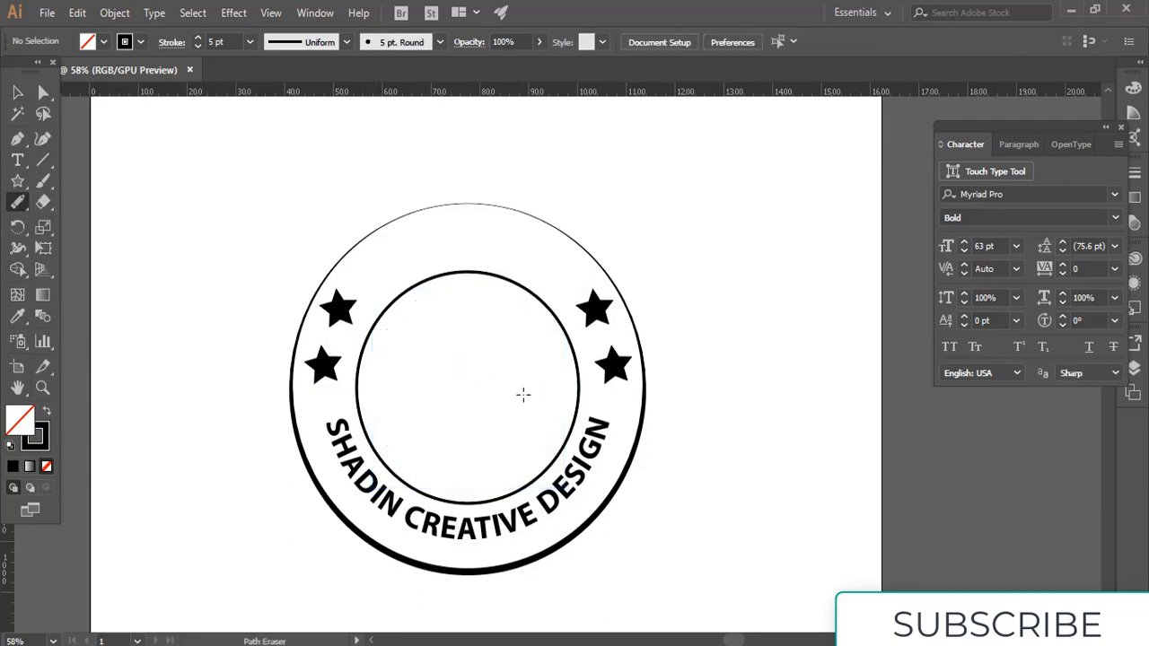
pyautogui.hotkey('ctrl', 'z')
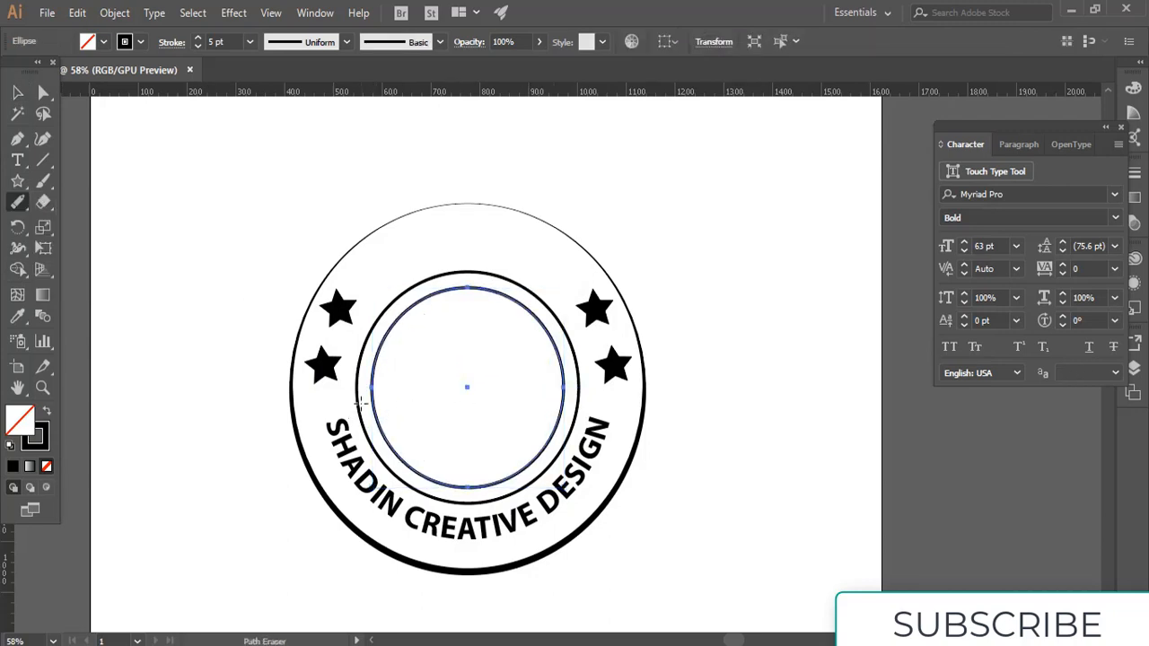
pyautogui.press('Delete')
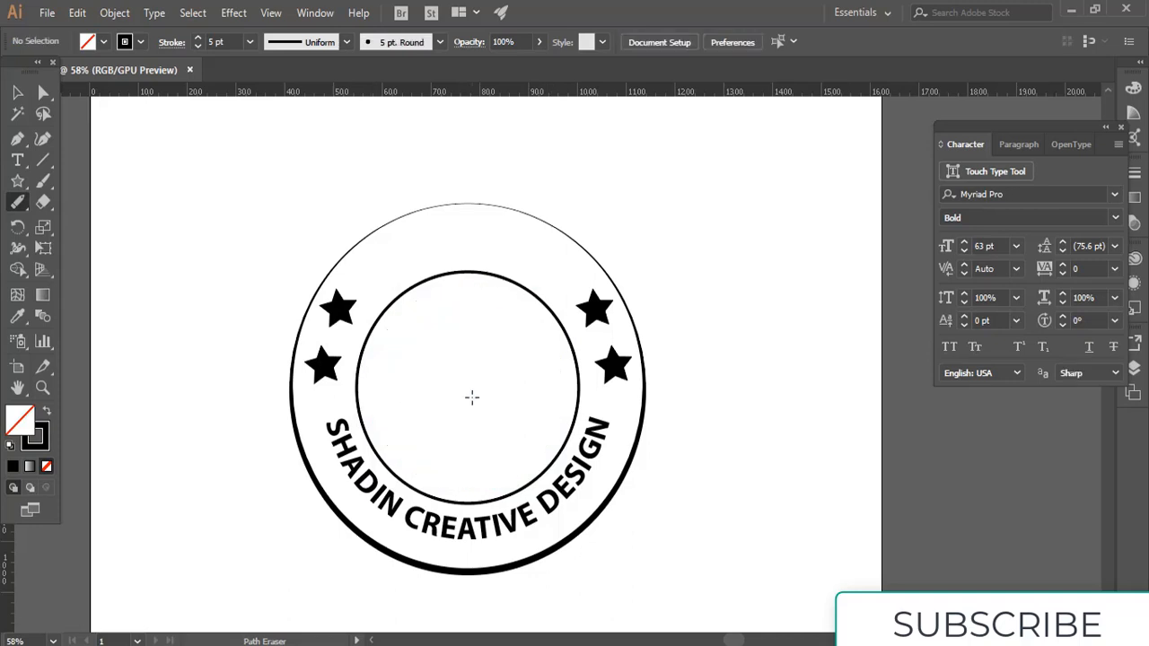
pyautogui.hotkey('ctrl', 'z')
# Undo the creation of the smaller concentric circle
pyautogui.click(21, 199)
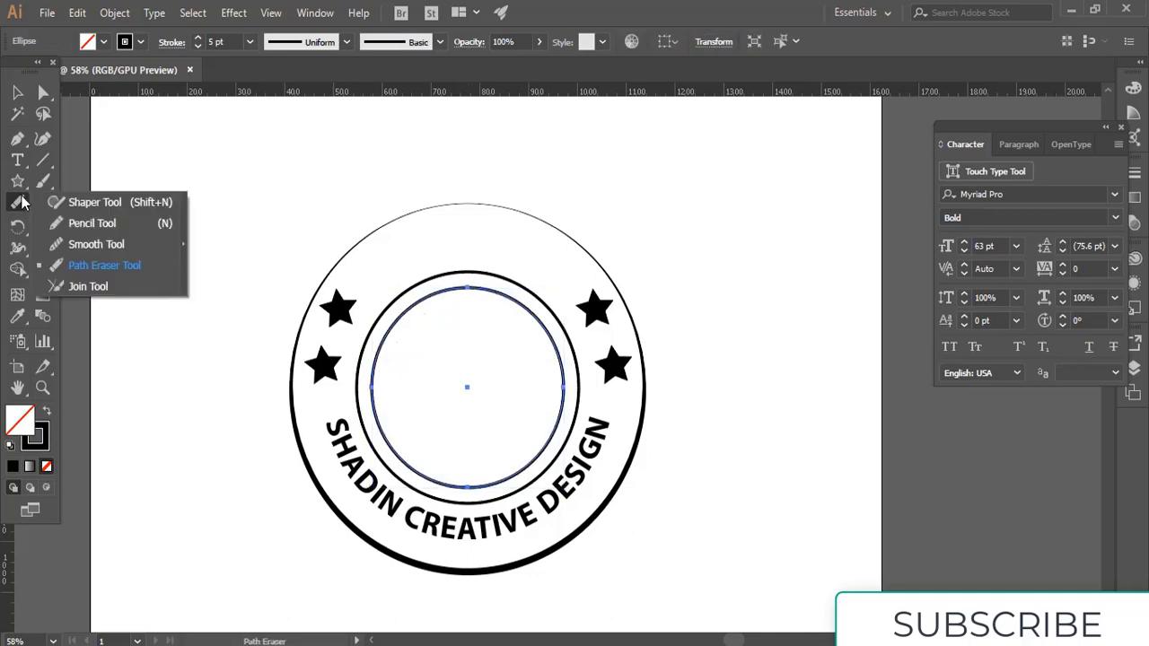
pyautogui.click(96, 267)
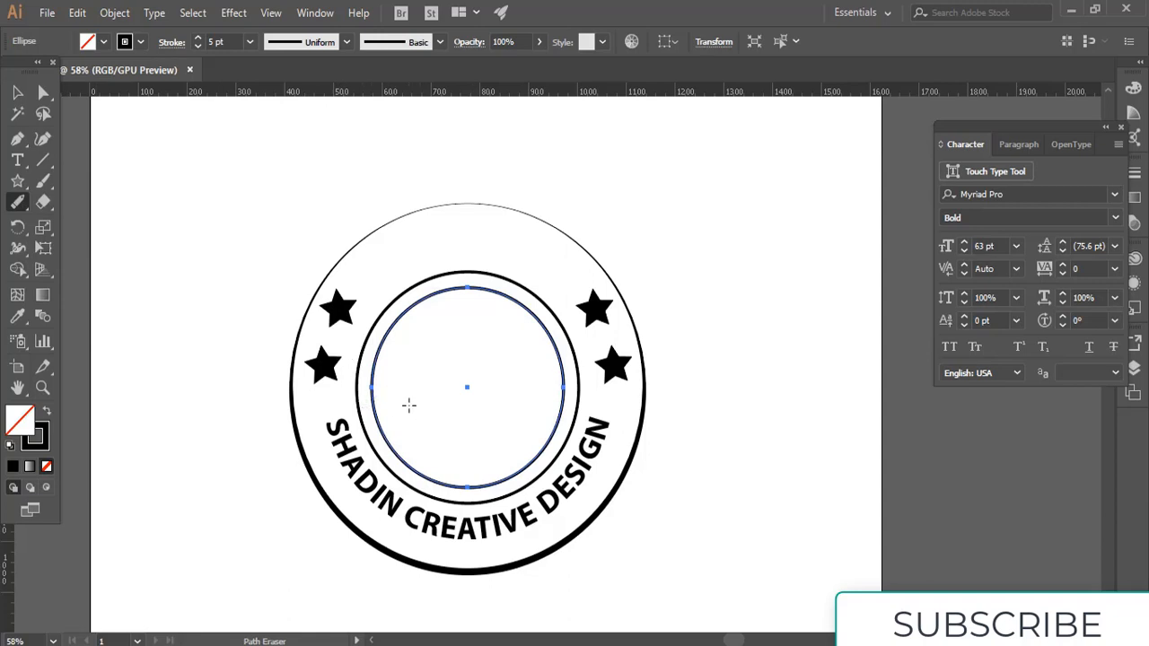
pyautogui.hotkey('ctrl', 'z')
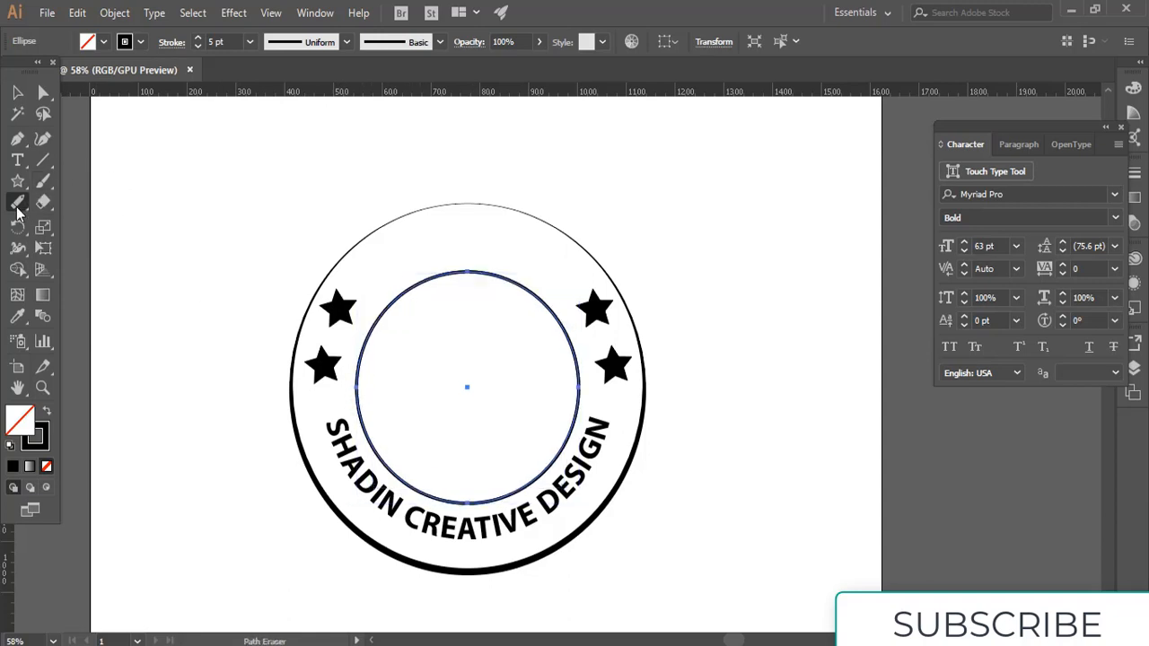
# Split the inner circle into upper and lower halves at its left and right anchor points with the Scissors tool
pyautogui.click(17, 205)
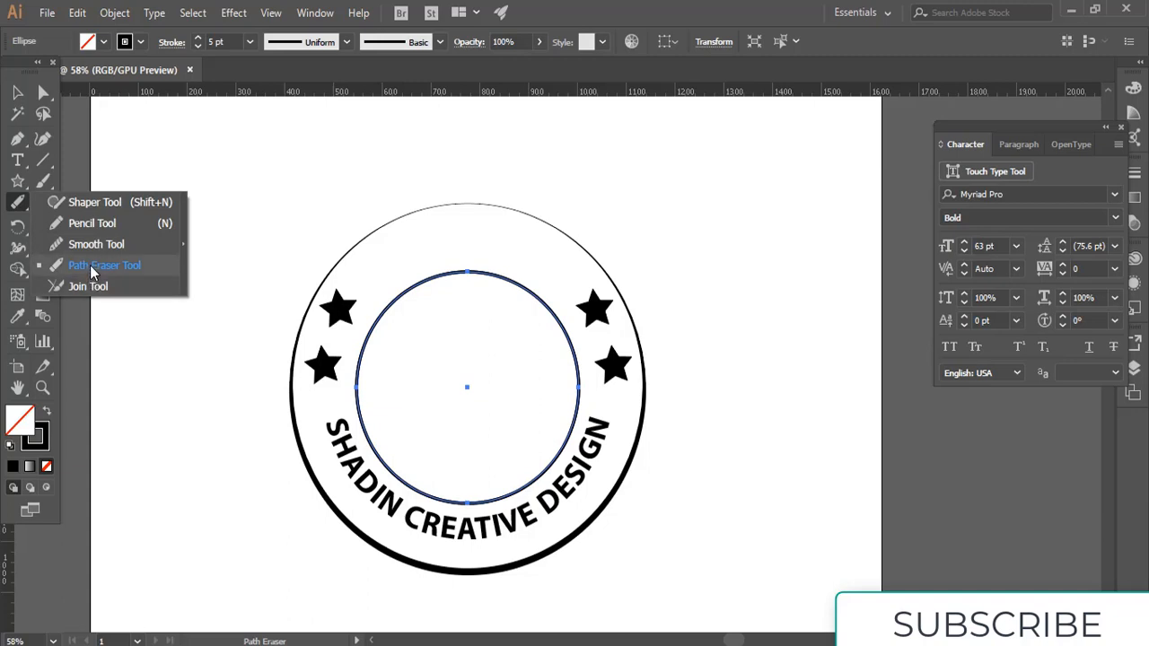
pyautogui.click(18, 205)
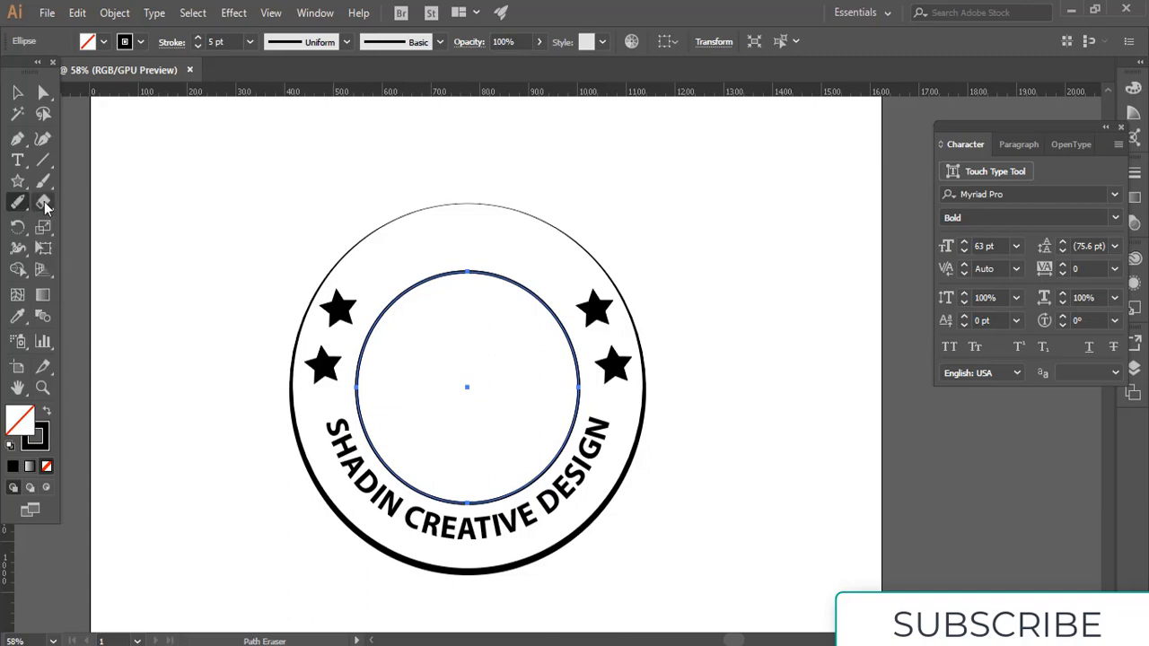
pyautogui.click(45, 206)
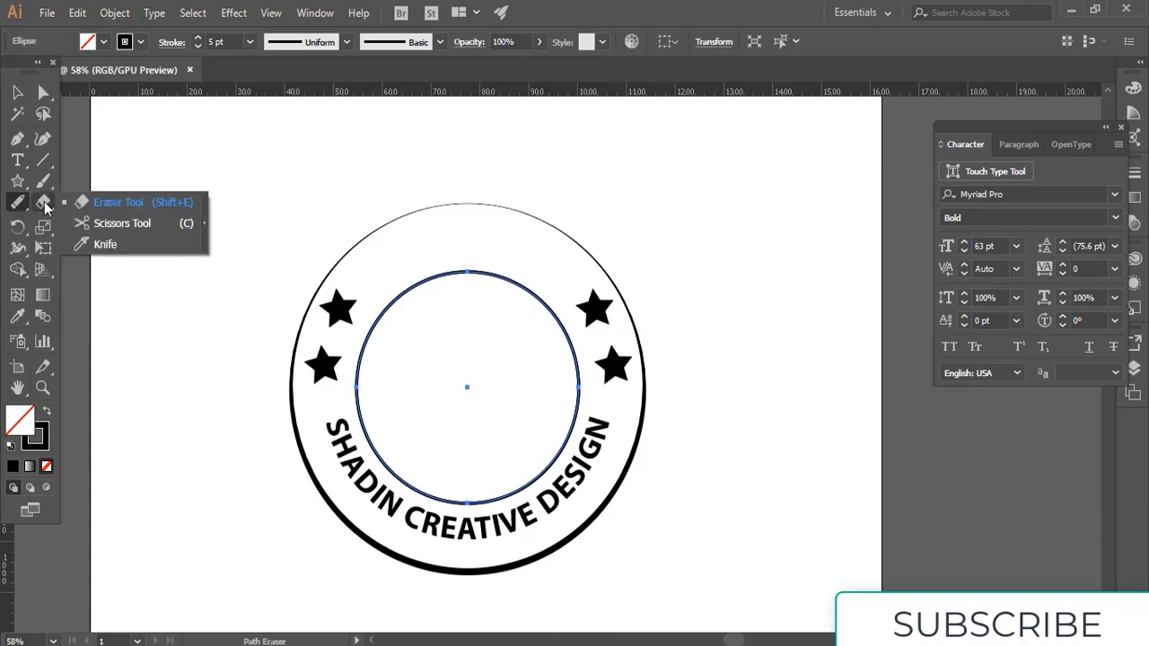
pyautogui.click(129, 223)
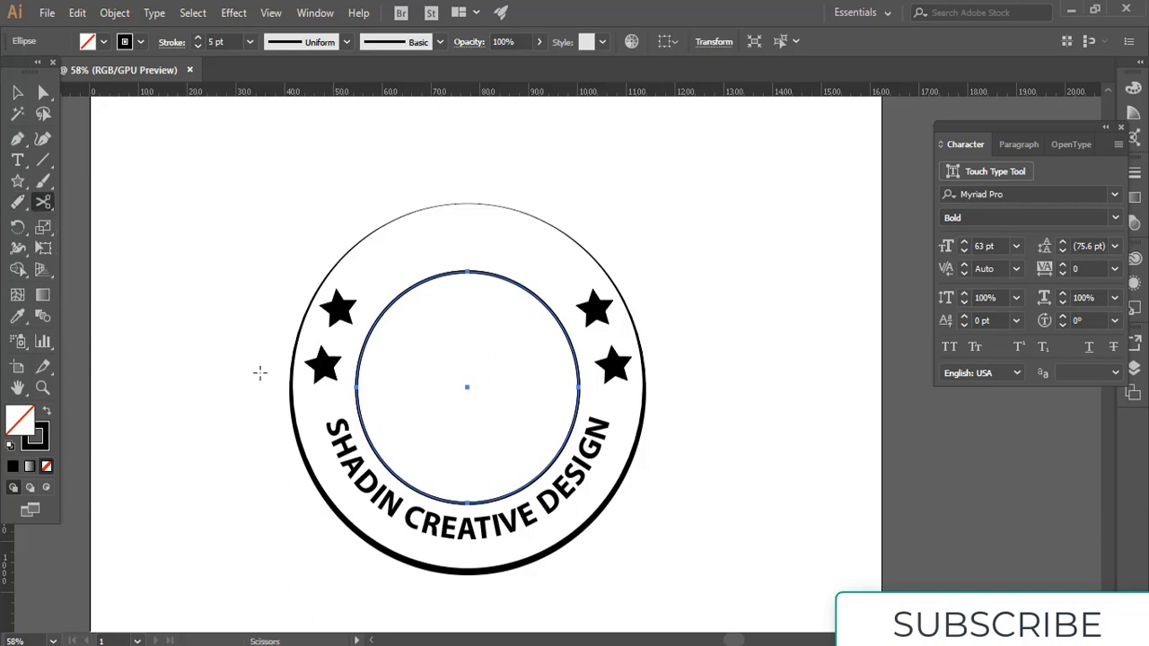
pyautogui.click(358, 388)
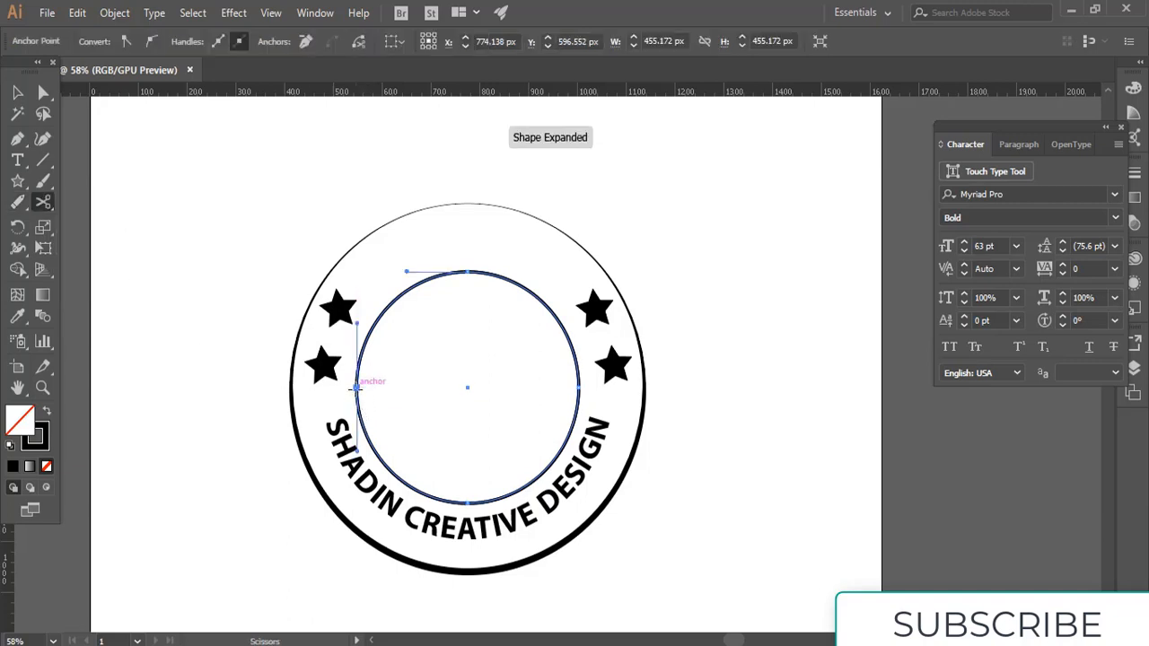
pyautogui.click(579, 388)
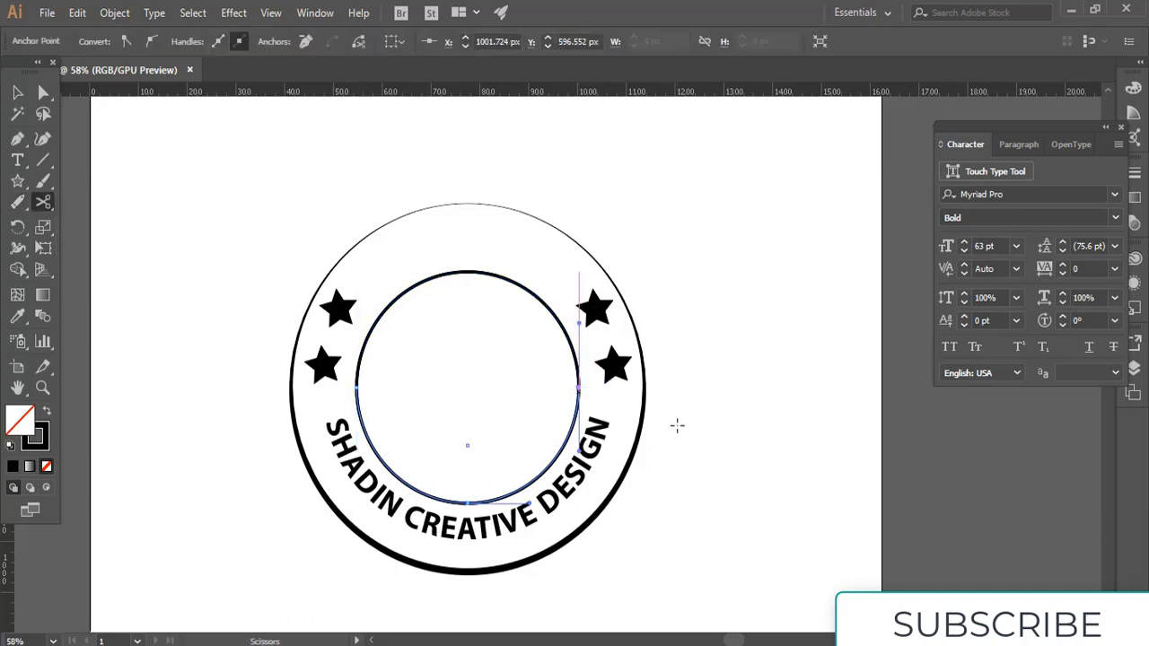
pyautogui.click(18, 92)
pyautogui.click(226, 256)
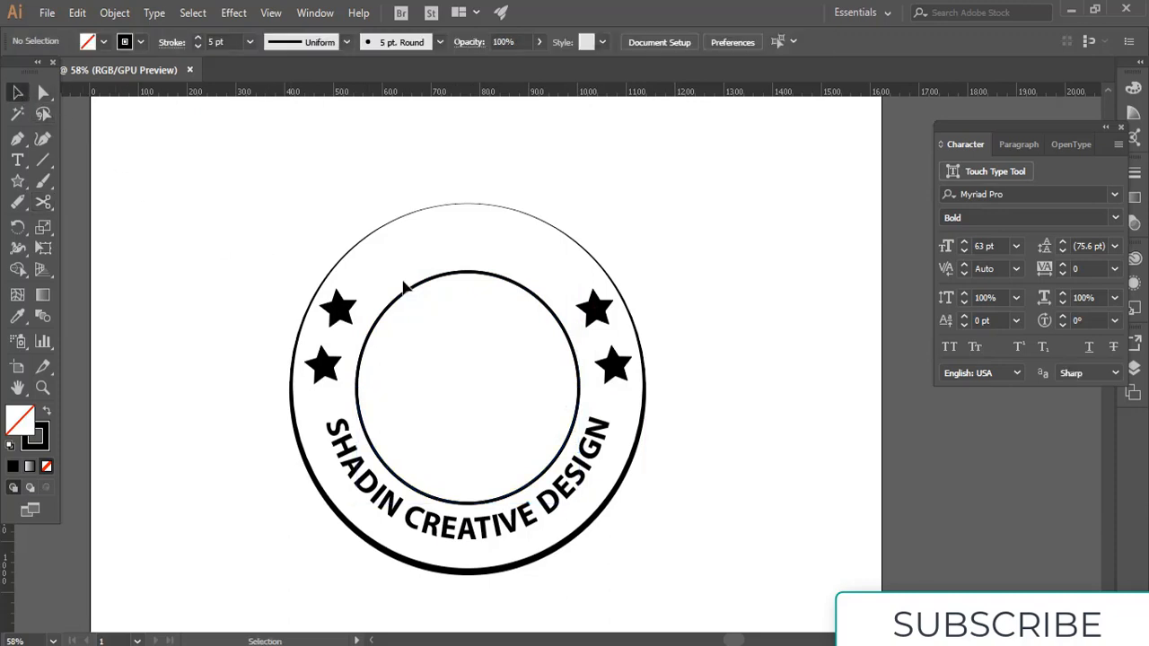
# Delete the upper half of the inner circle and the duplicate full circle lying under it, keeping only the lower arc
pyautogui.click(518, 289)
pyautogui.click(791, 234)
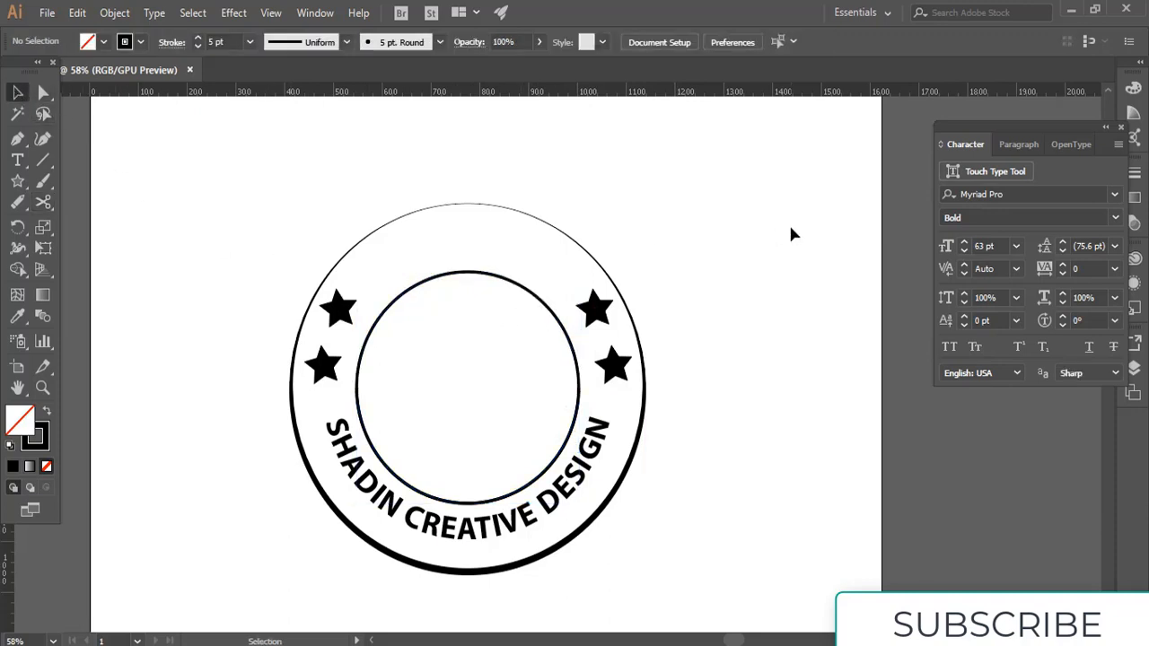
pyautogui.click(495, 274)
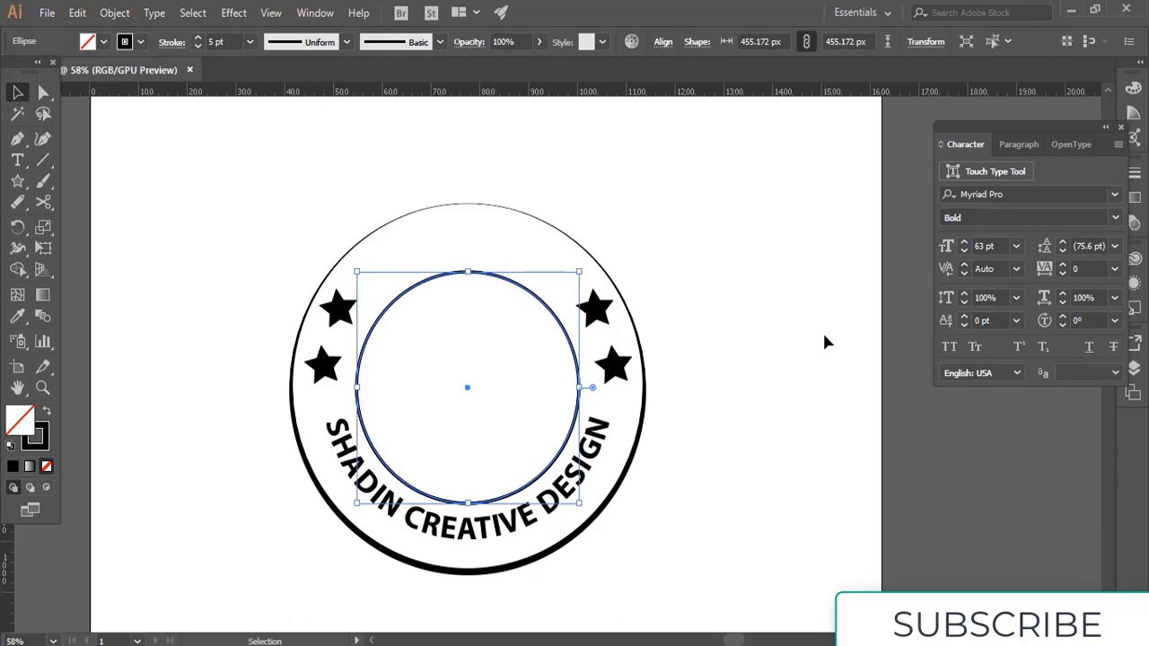
pyautogui.press('Delete')
pyautogui.click(468, 503)
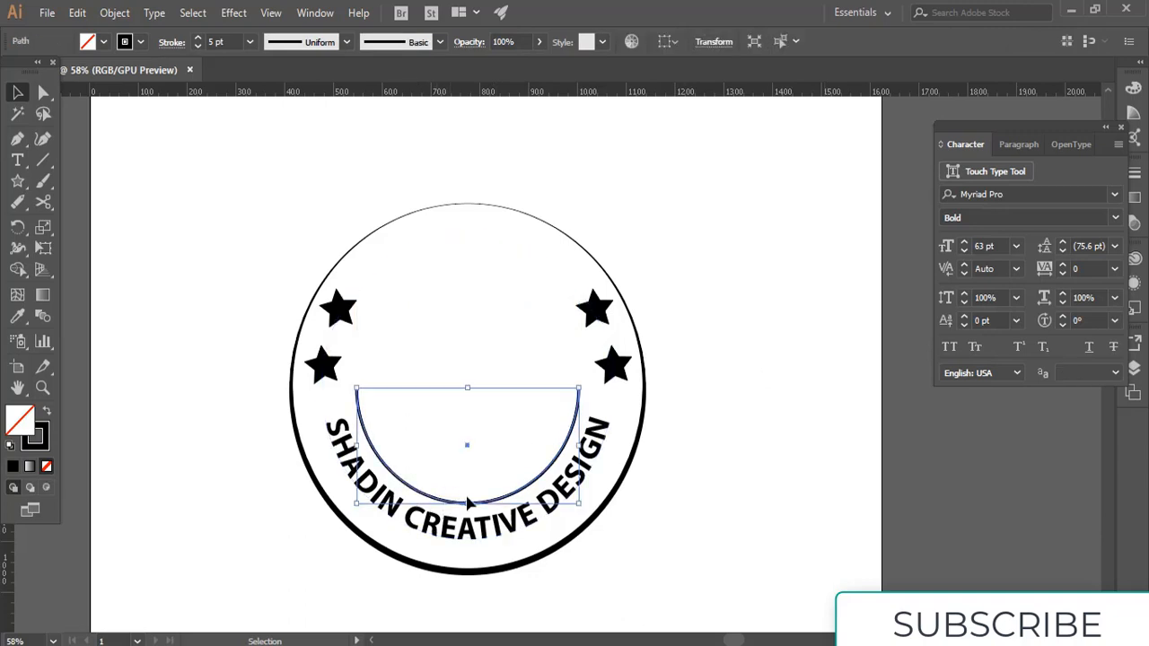
pyautogui.press('a')
pyautogui.hotkey('ctrl', 'f')
pyautogui.moveTo(578, 504)
pyautogui.mouseDown()
pyautogui.moveTo(611, 538)
pyautogui.moveTo(577, 491)
pyautogui.moveTo(584, 445)
pyautogui.moveTo(592, 507)
pyautogui.moveTo(579, 503)
pyautogui.mouseUp()
pyautogui.click(680, 509)
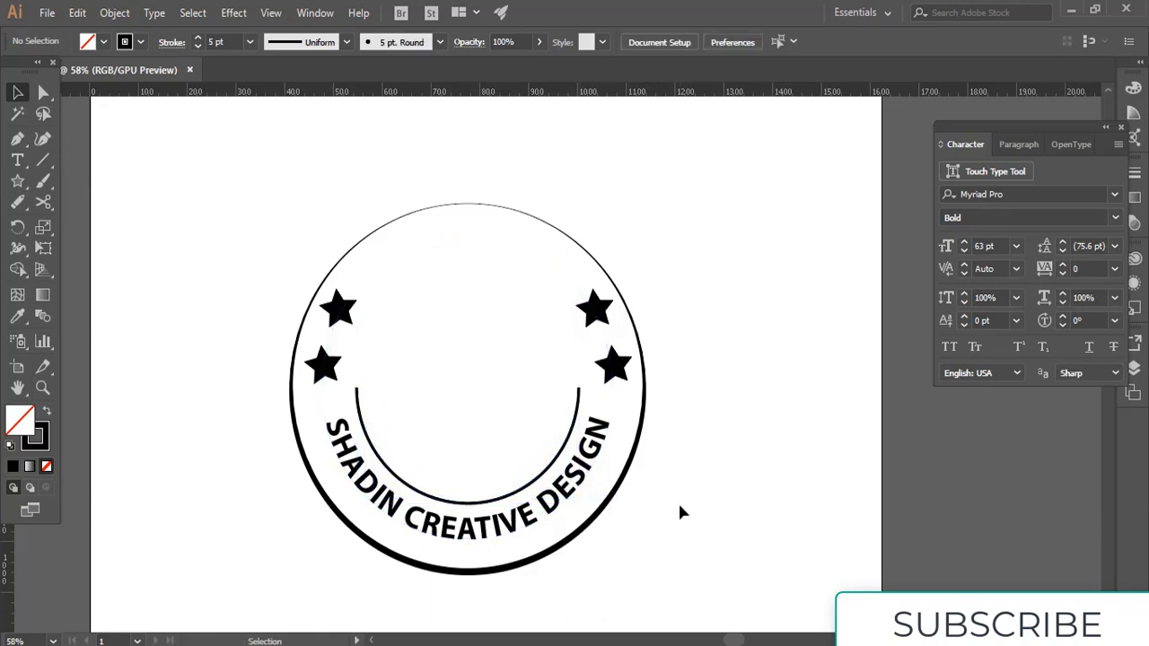
# Duplicate the lower arc a short distance straight up from the original and select the copy
pyautogui.click(471, 503)
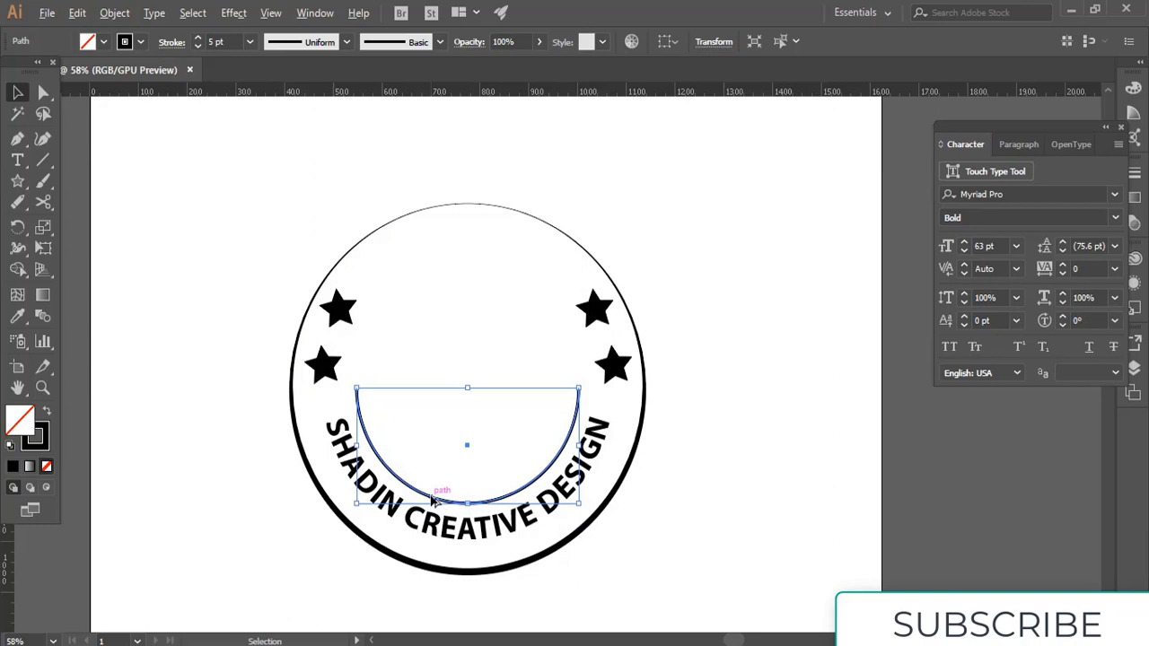
pyautogui.moveTo(435, 501)
pyautogui.mouseDown()
pyautogui.moveTo(433, 468)
pyautogui.moveTo(437, 486)
pyautogui.mouseUp()
pyautogui.click(684, 474)
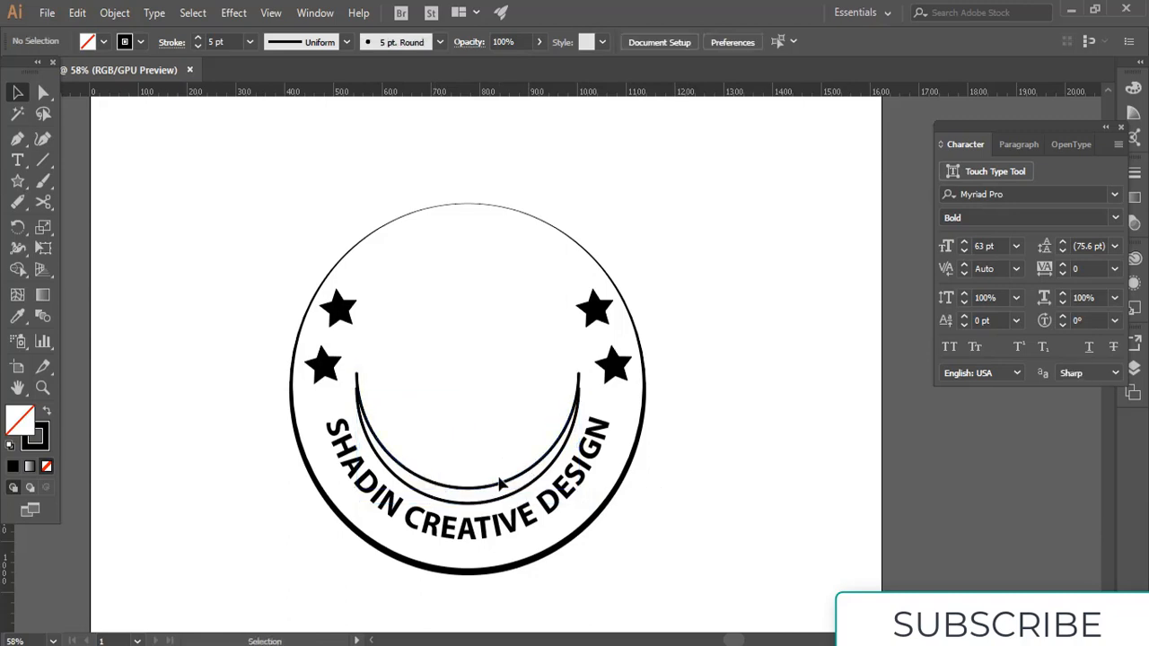
pyautogui.click(501, 483)
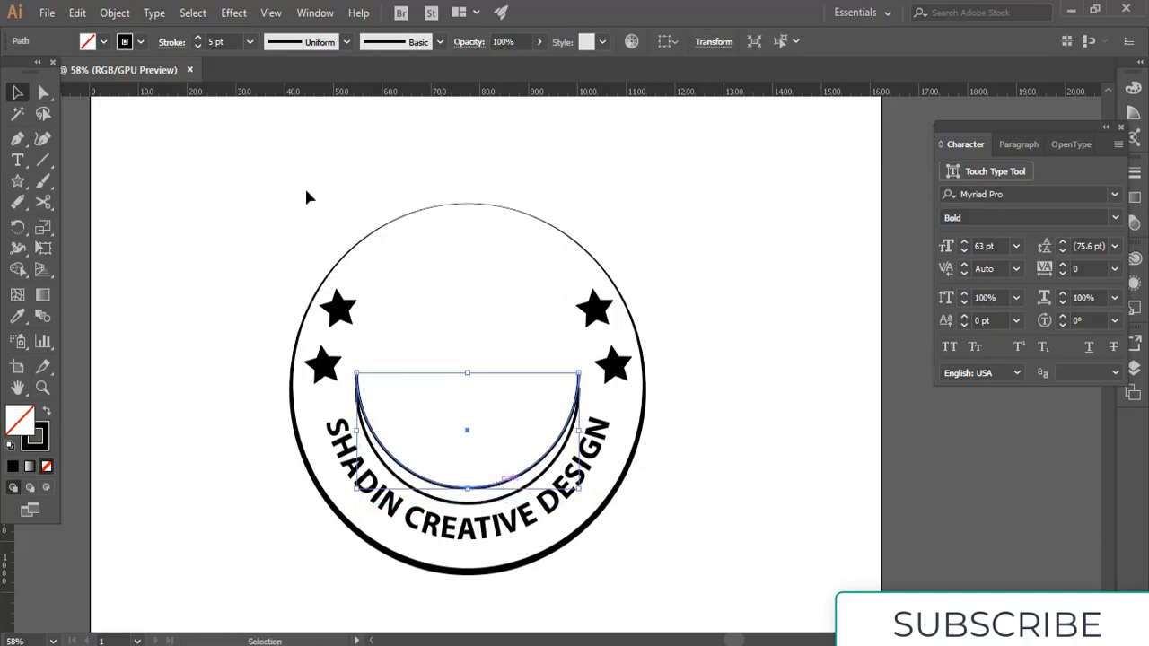
# Set the upper arc copy's stroke weight to 6 pt and nudge it slightly down toward the original arc
pyautogui.click(197, 39)
pyautogui.click(155, 145)
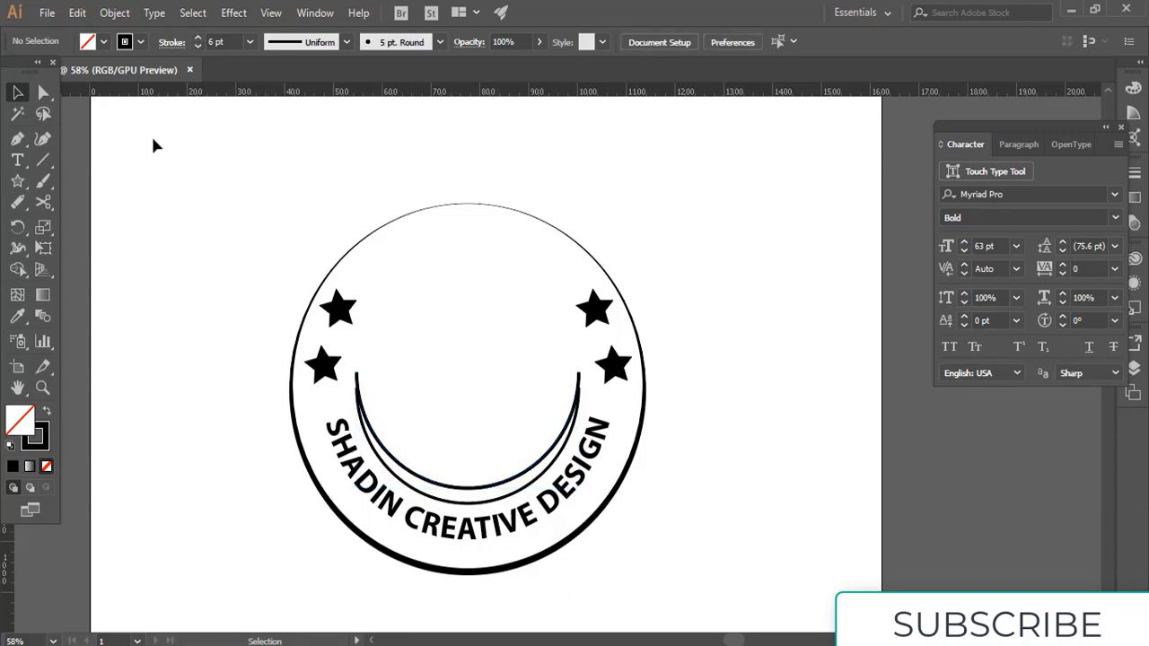
pyautogui.click(448, 484)
pyautogui.press('Down')
pyautogui.press('Down')
pyautogui.press('Down')
pyautogui.press('Down')
pyautogui.press('Down')
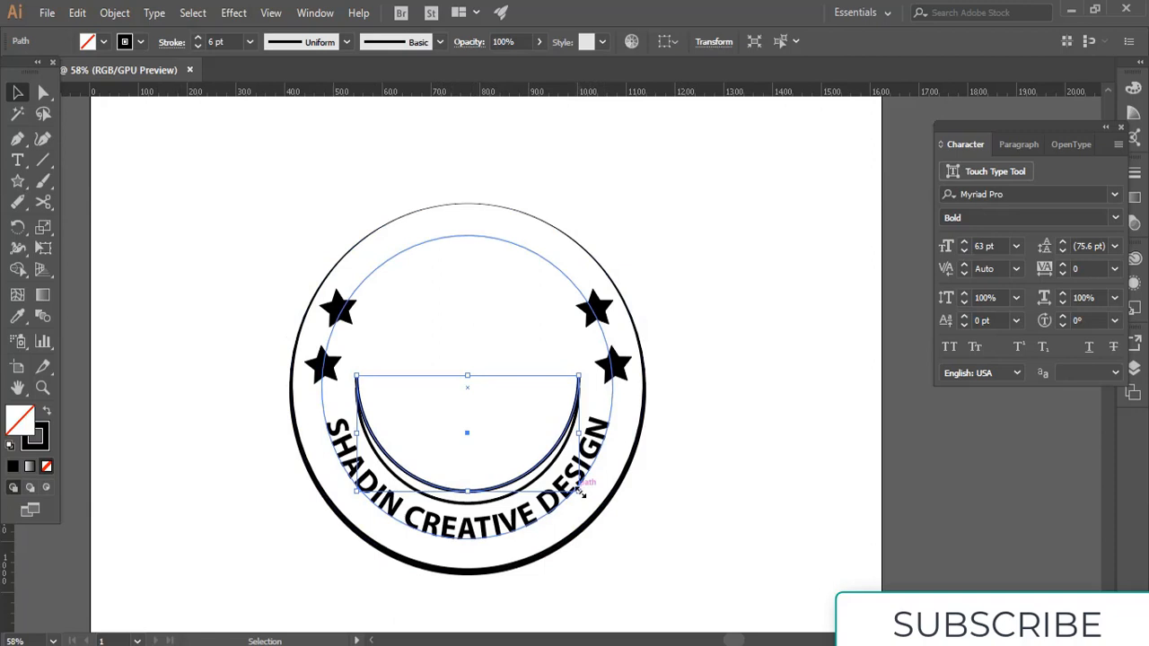
pyautogui.moveTo(579, 491); pyautogui.dragTo(586, 496)
pyautogui.click(749, 468)
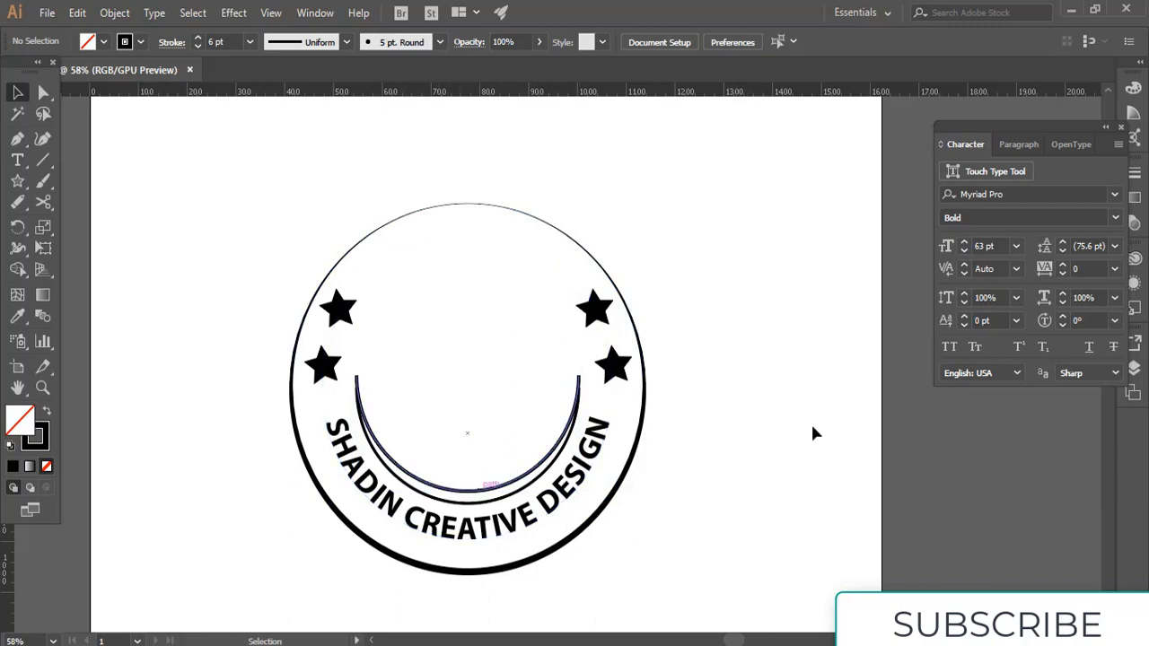
# Delete both lower arcs from inside the badge, keeping the outer circle, stars and curved text
pyautogui.click(511, 480)
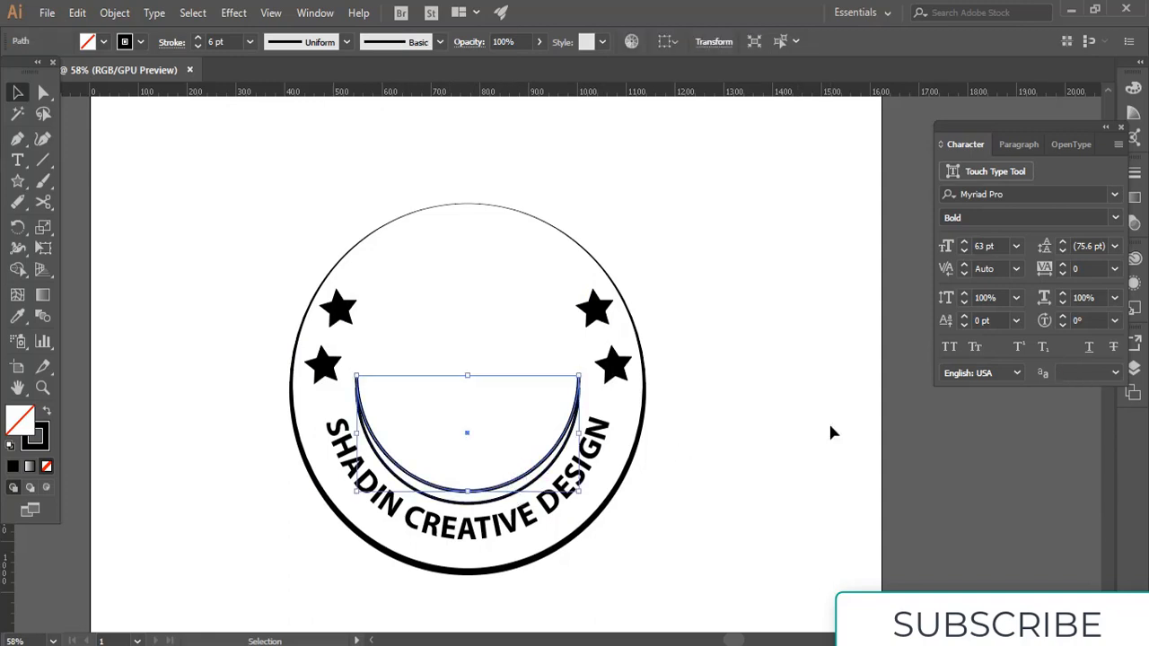
pyautogui.press('a')
pyautogui.press('v')
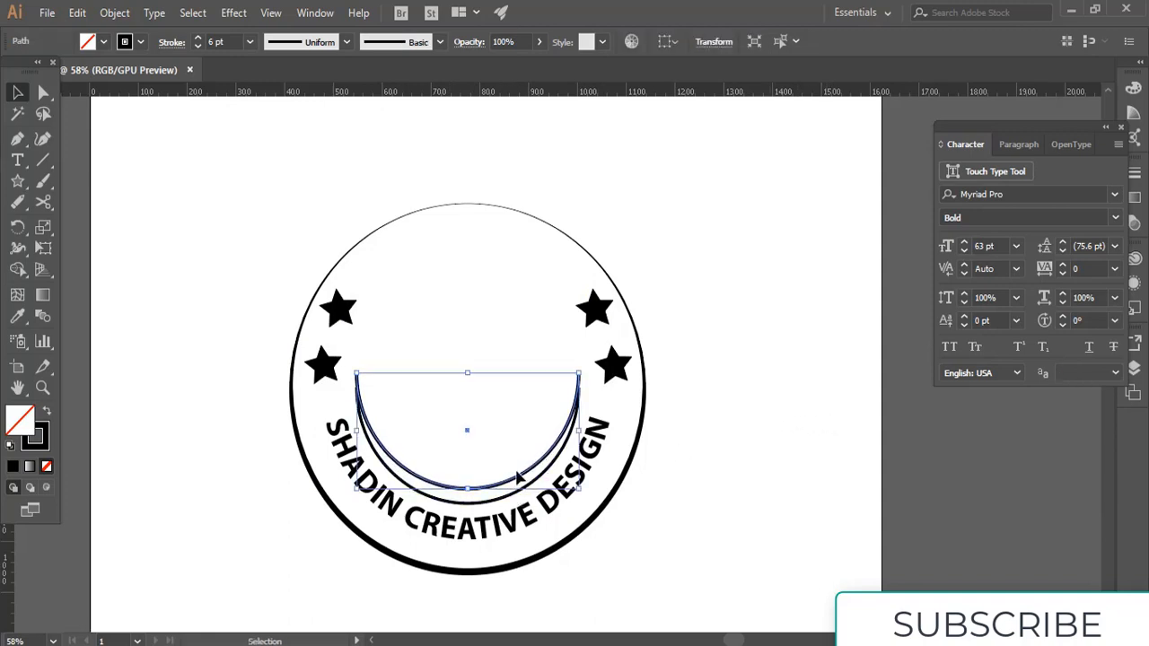
pyautogui.press('Delete')
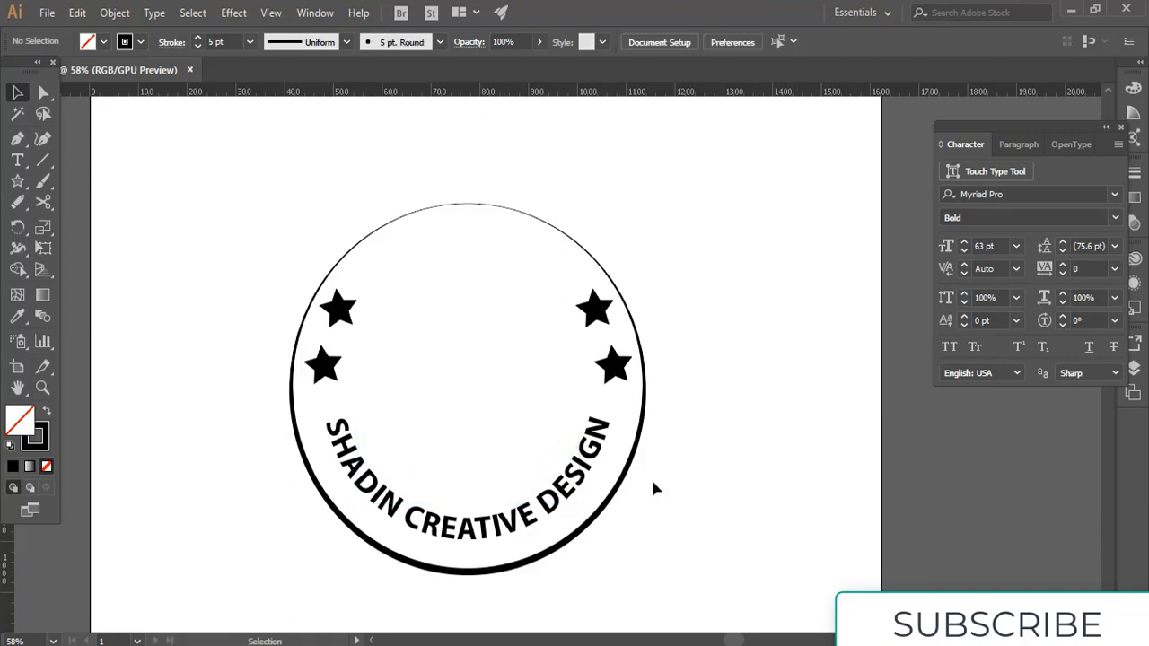
# Create a smaller concentric copy of the tapered outer circle, sized to sit just inside the stars and curved text
pyautogui.click(609, 507)
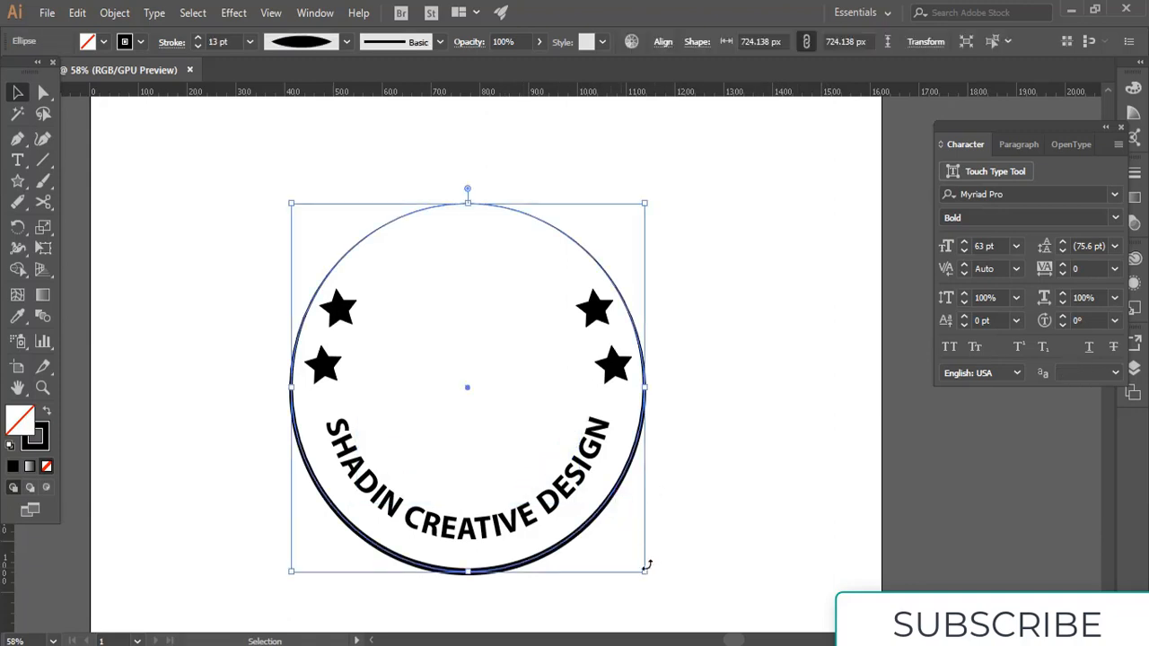
pyautogui.press('a')
pyautogui.press('v')
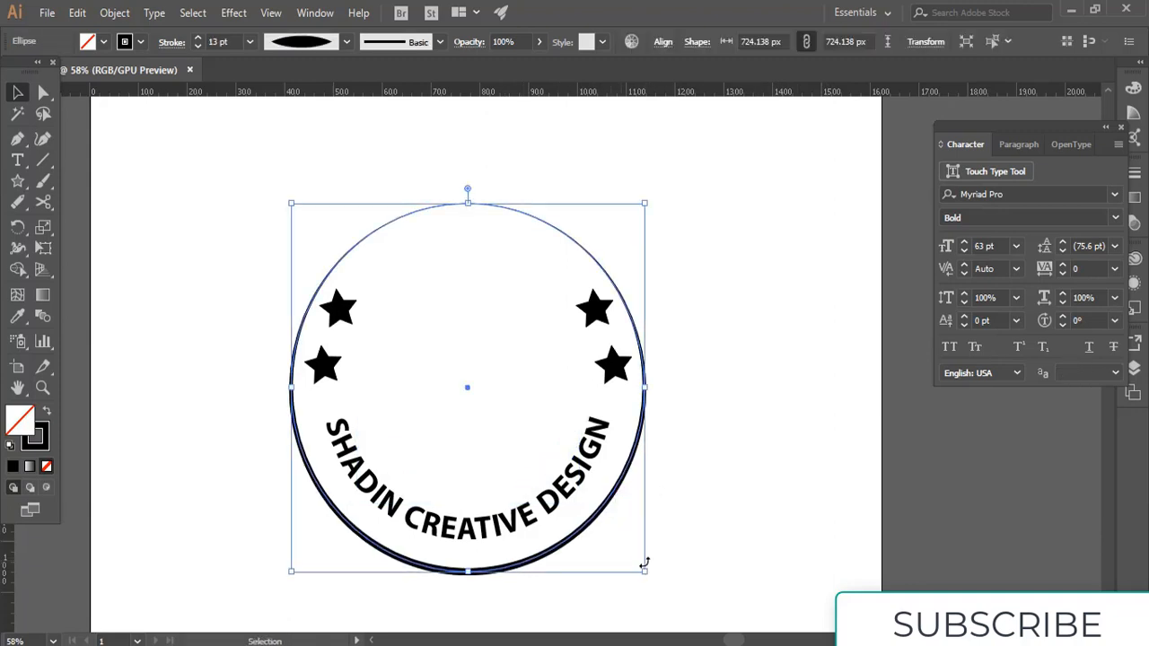
pyautogui.moveTo(645, 571); pyautogui.dragTo(613, 504)
pyautogui.click(712, 496)
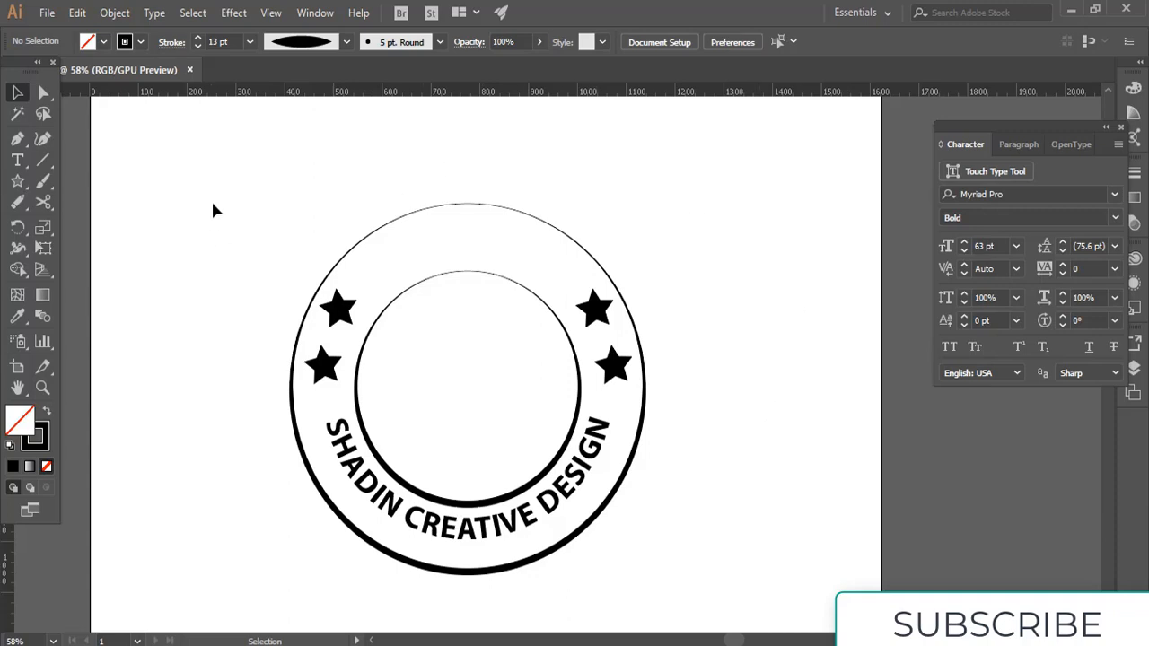
pyautogui.click(18, 167)
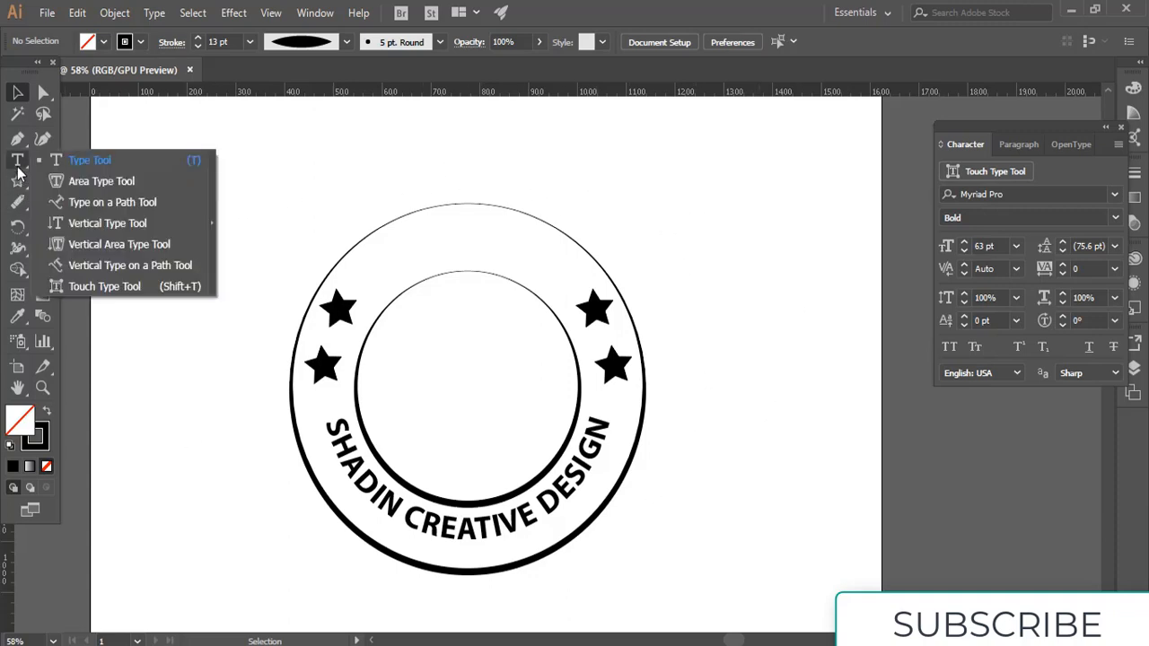
pyautogui.click(341, 168)
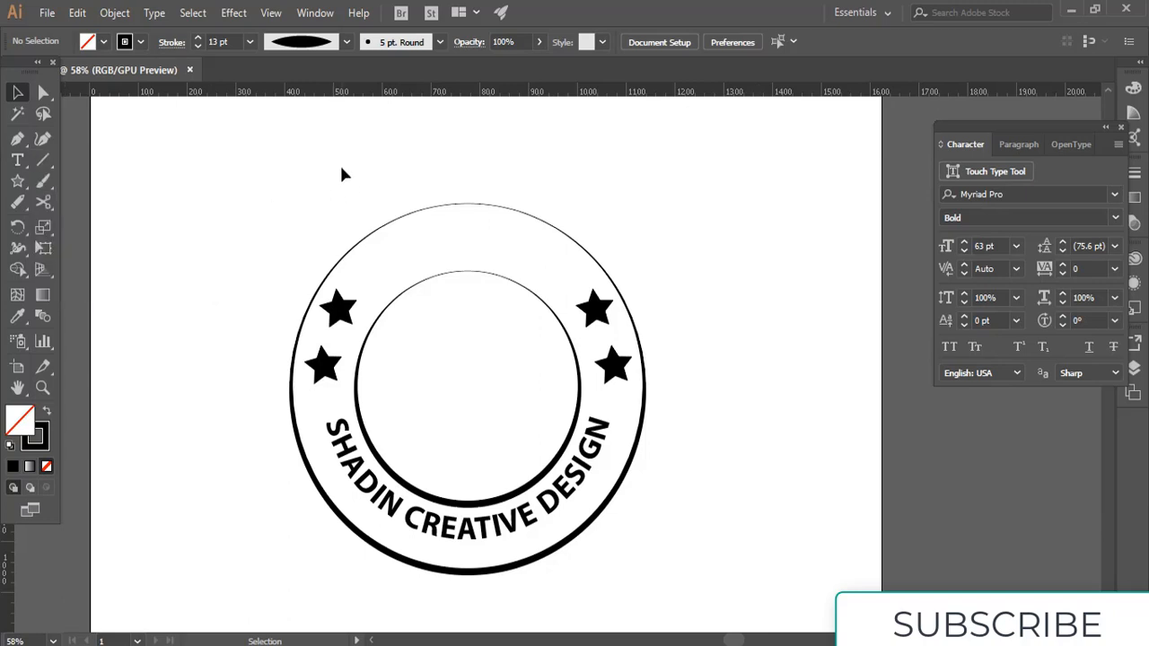